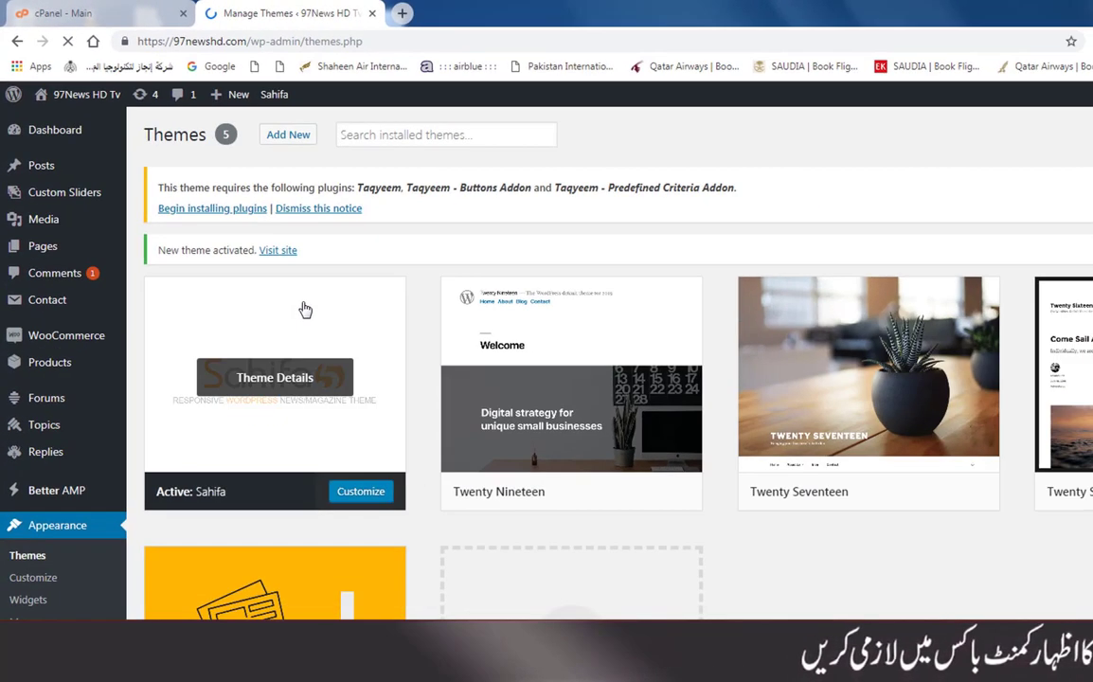
# Bulk-install the three plugins required by the theme: Taqyeem, Taqyeem - Buttons Addon and Taqyeem - Predefined Criteria Addon
pyautogui.moveTo(618, 367)
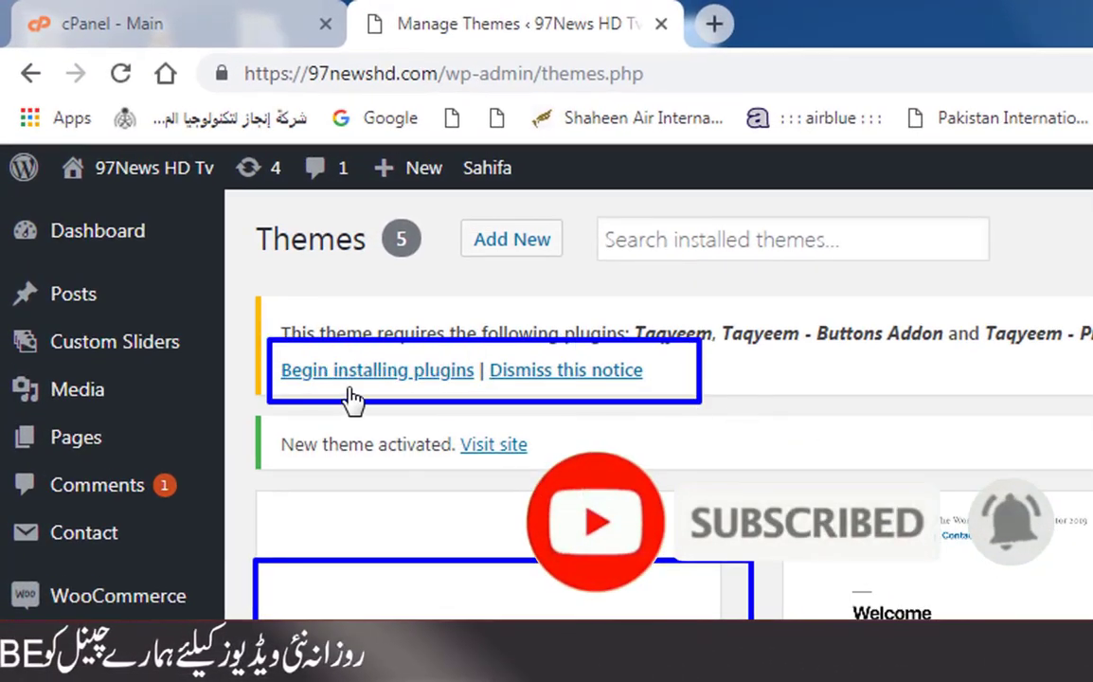
pyautogui.click(389, 371)
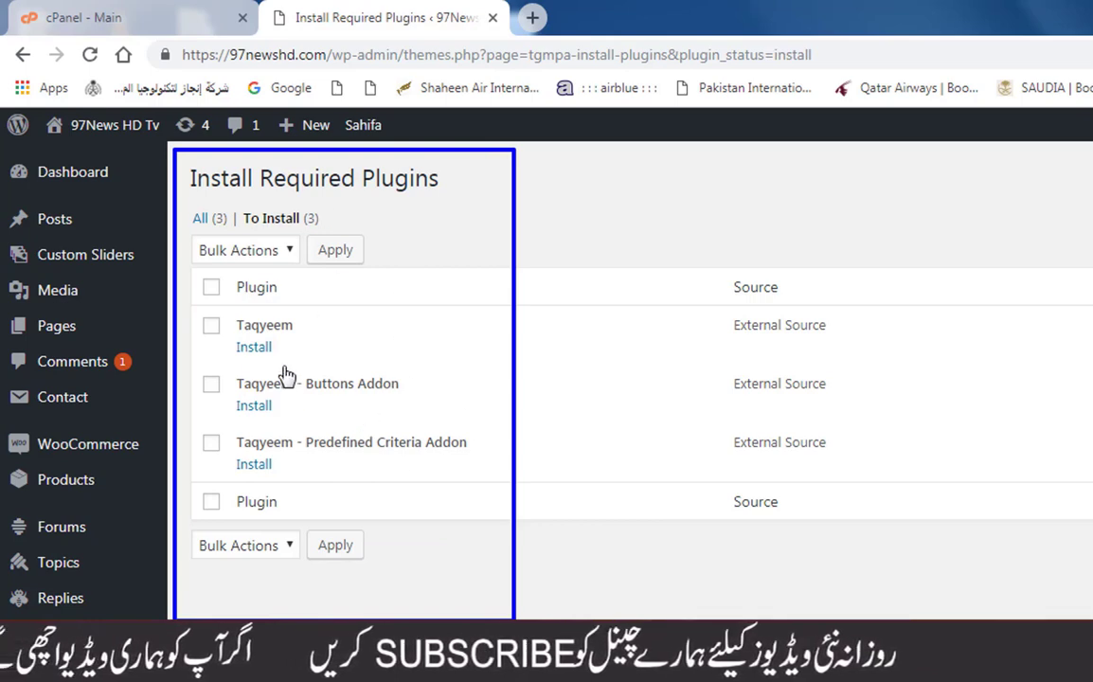
pyautogui.click(259, 258)
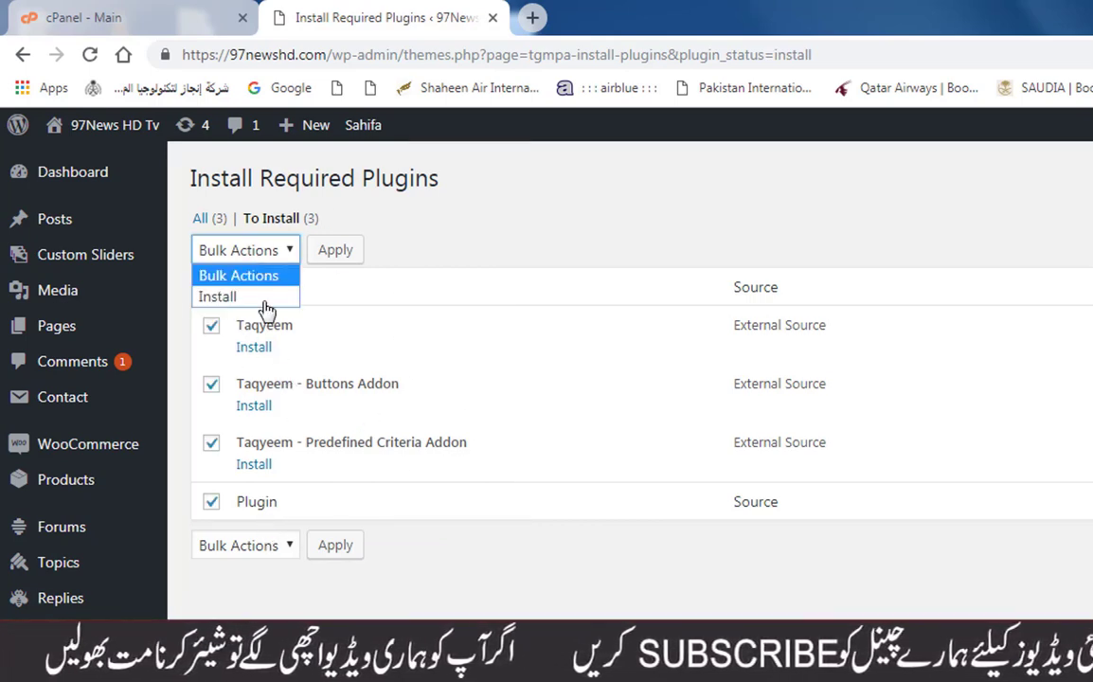
pyautogui.click(260, 298)
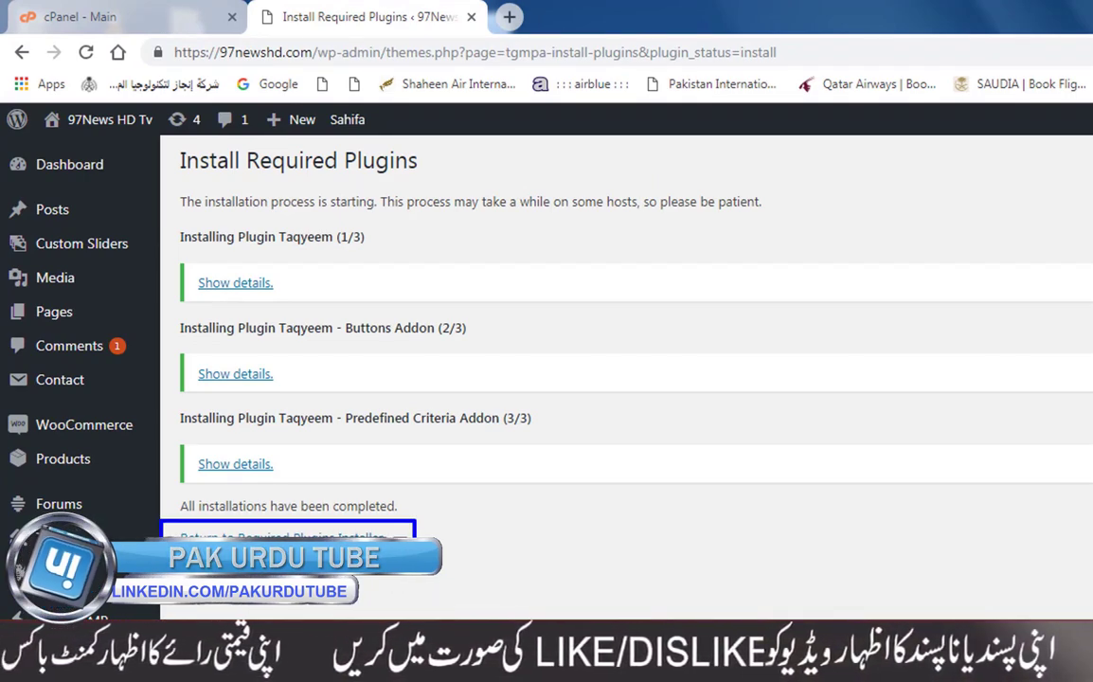
# Return to the required plugins installer and bulk-activate all three Taqyeem plugins
pyautogui.click(281, 537)
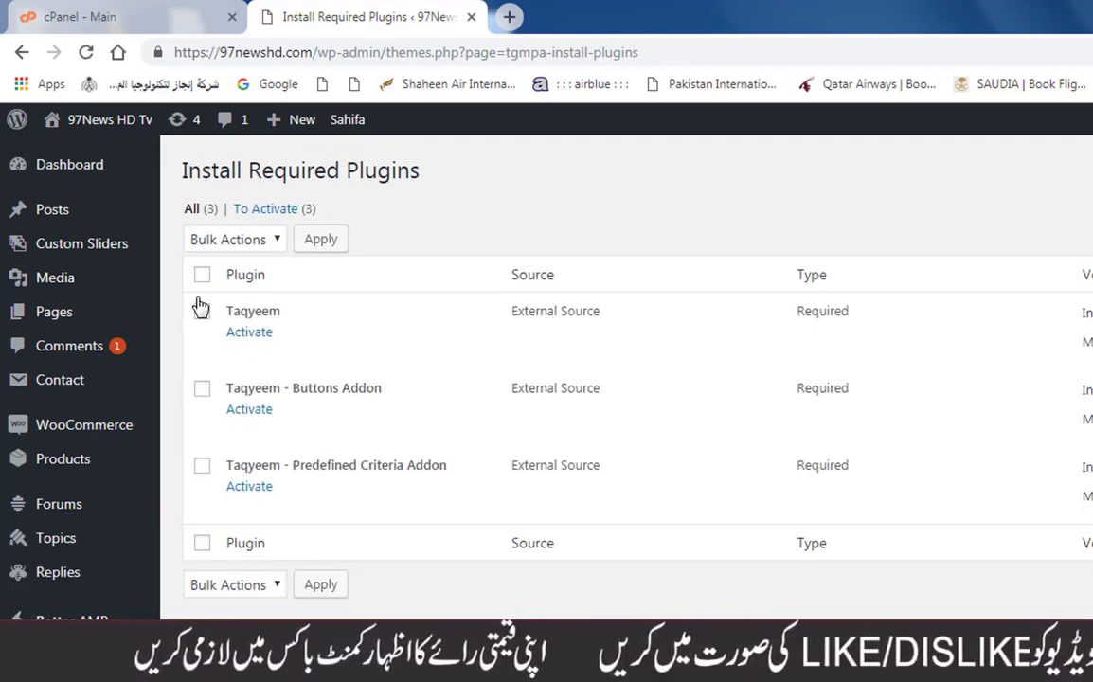
pyautogui.click(232, 239)
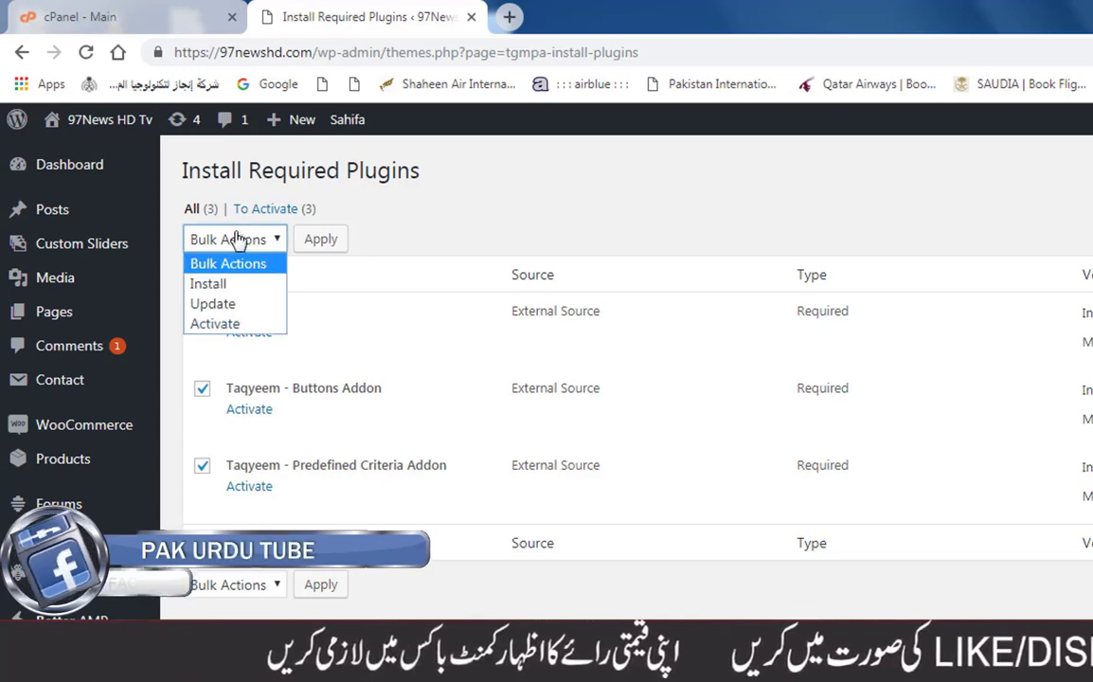
pyautogui.click(232, 325)
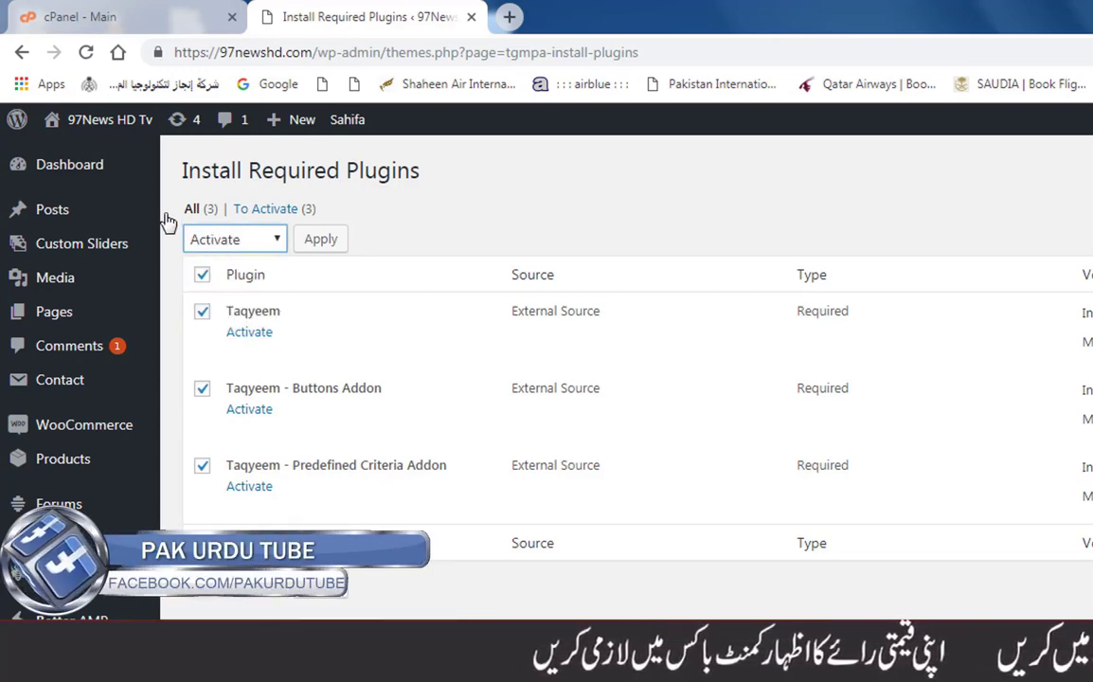
pyautogui.click(316, 243)
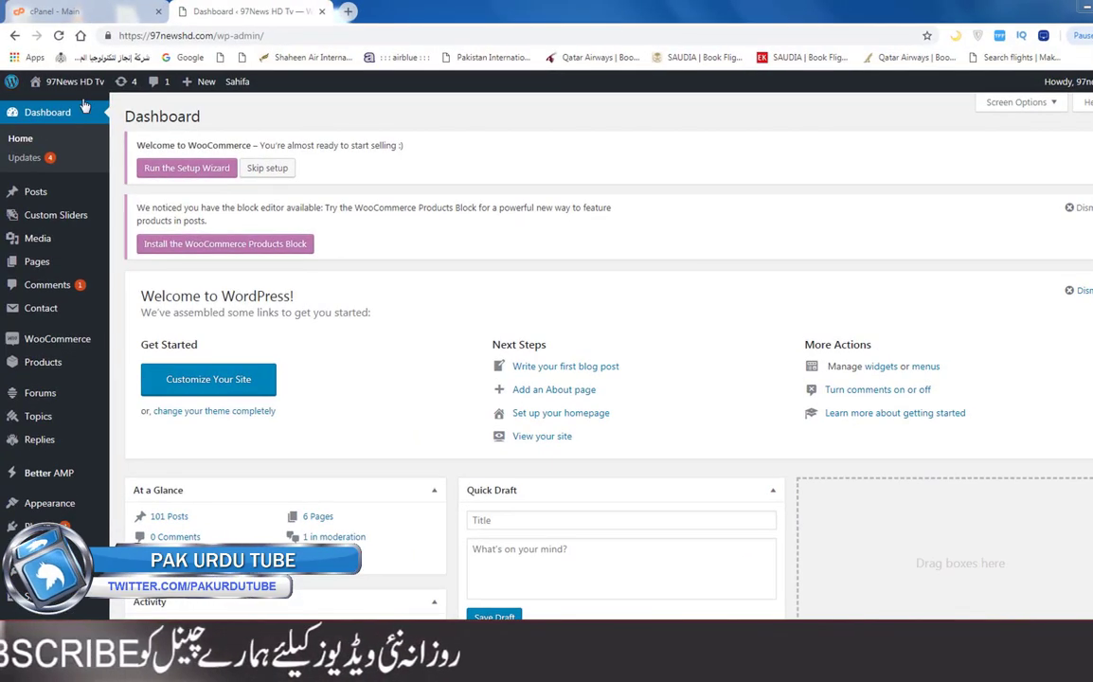
# Open the live site in a new browser tab and look through its homepage with the Sahifa theme
pyautogui.moveTo(113, 125)
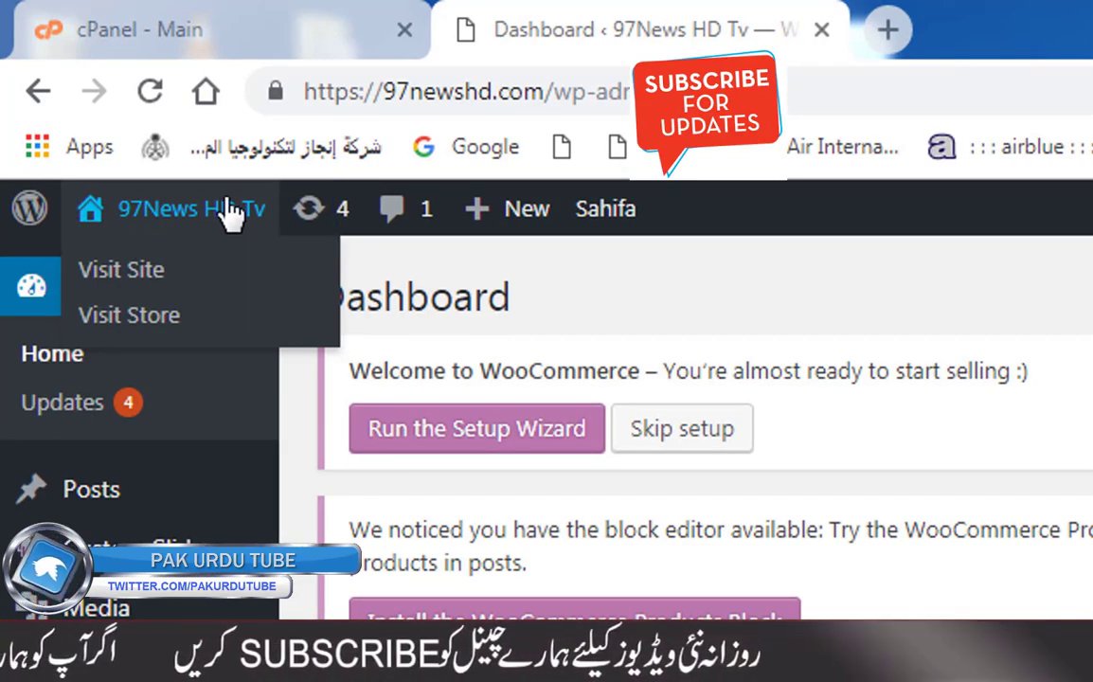
pyautogui.rightClick(121, 273)
pyautogui.click(156, 282)
pyautogui.click(521, 17)
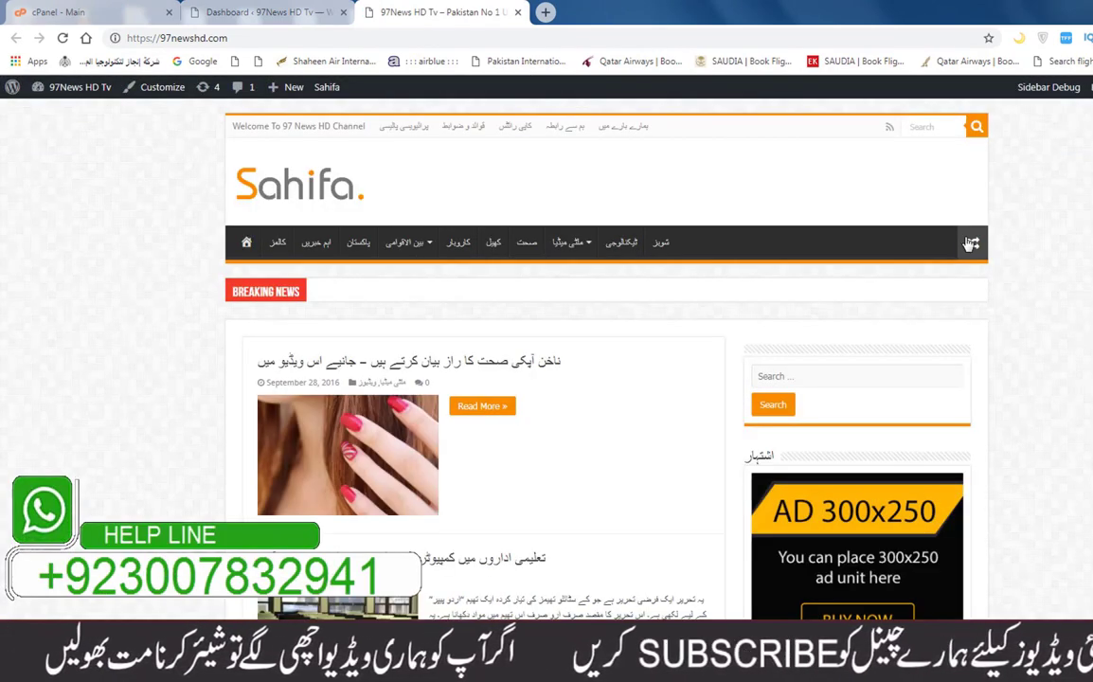
pyautogui.scroll(-4, 968, 258)
pyautogui.scroll(4, 969, 254)
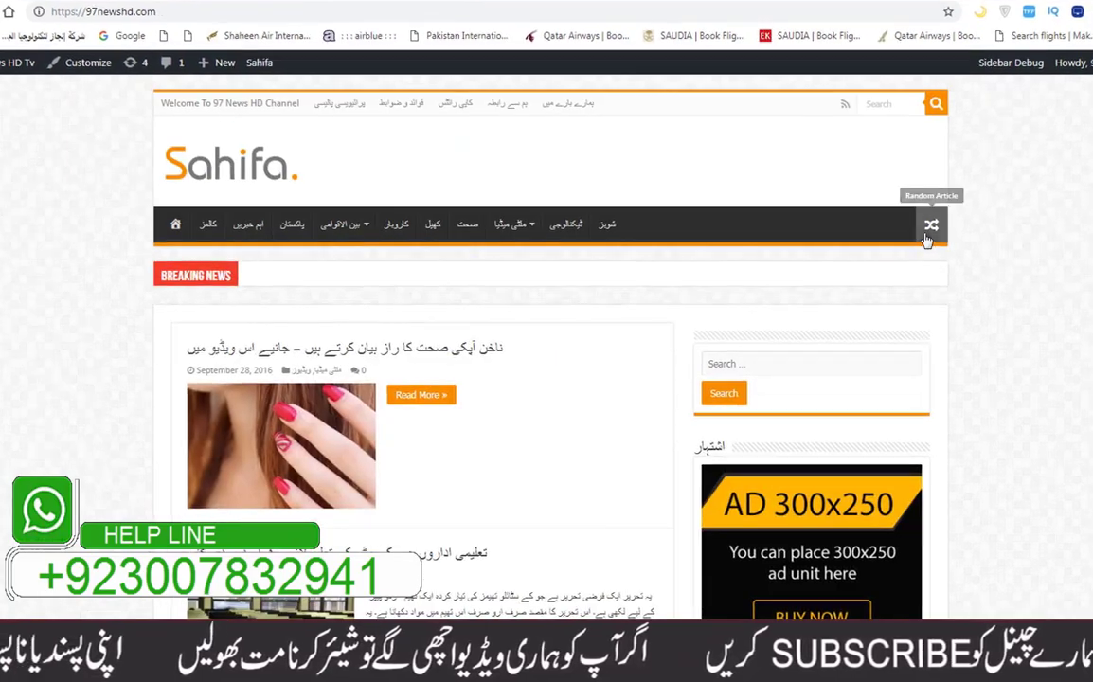
pyautogui.scroll(-12, 330, 237)
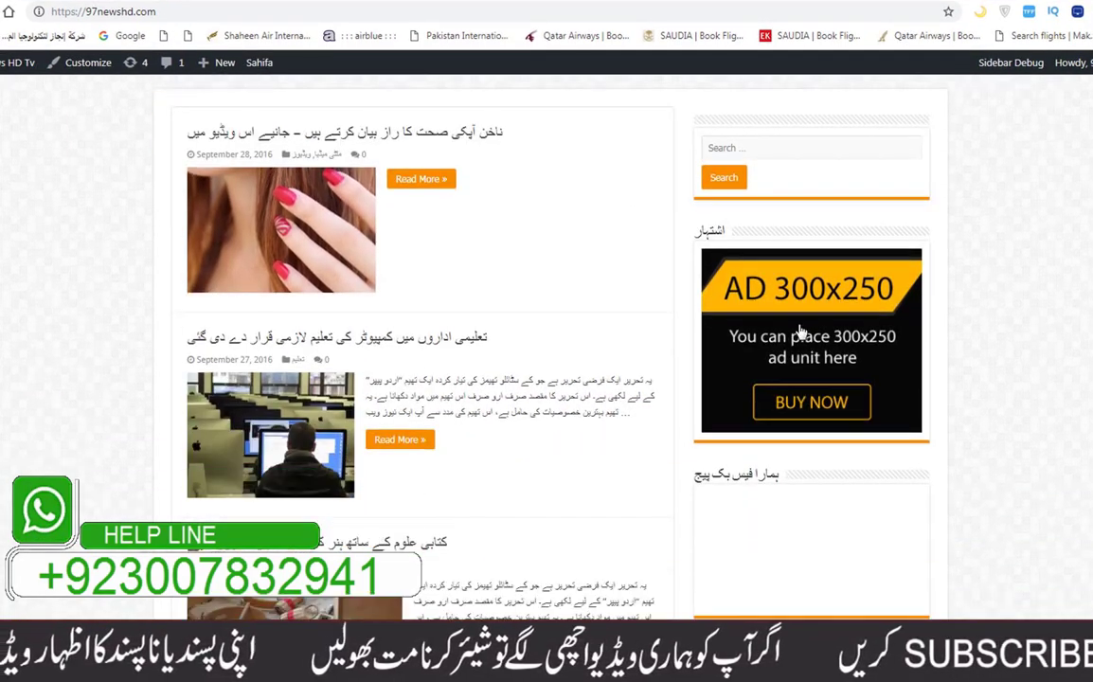
pyautogui.scroll(-5, 876, 363)
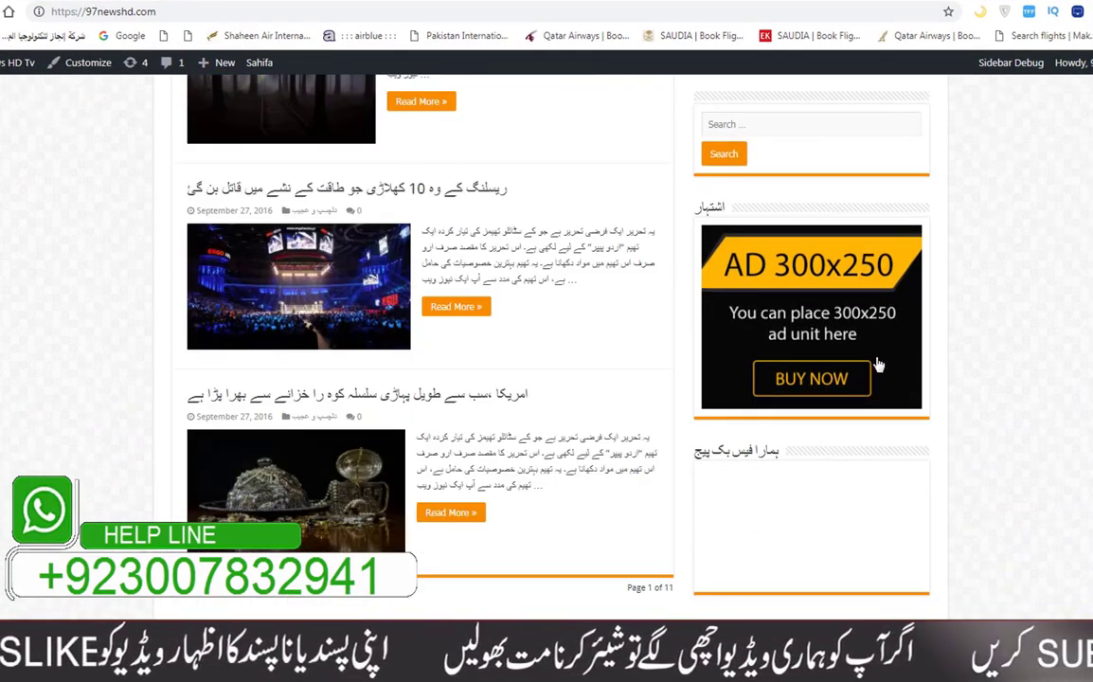
pyautogui.scroll(15, 877, 364)
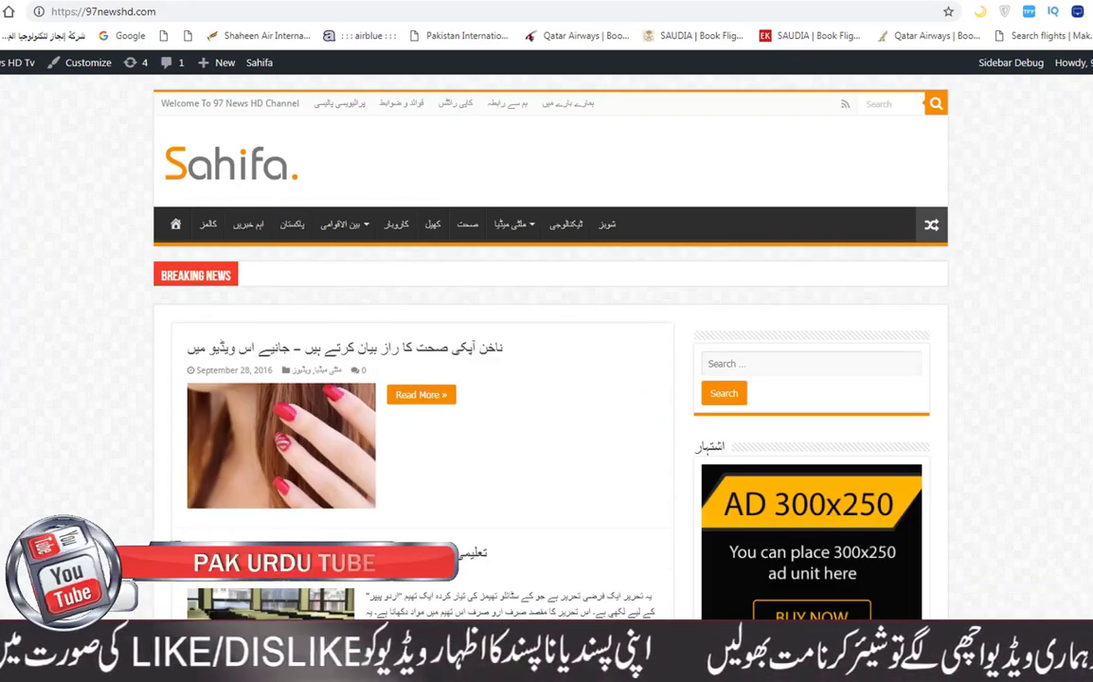
# Go back to the admin dashboard and open the Sahifa theme settings to look over the General Settings
pyautogui.click(185, 1)
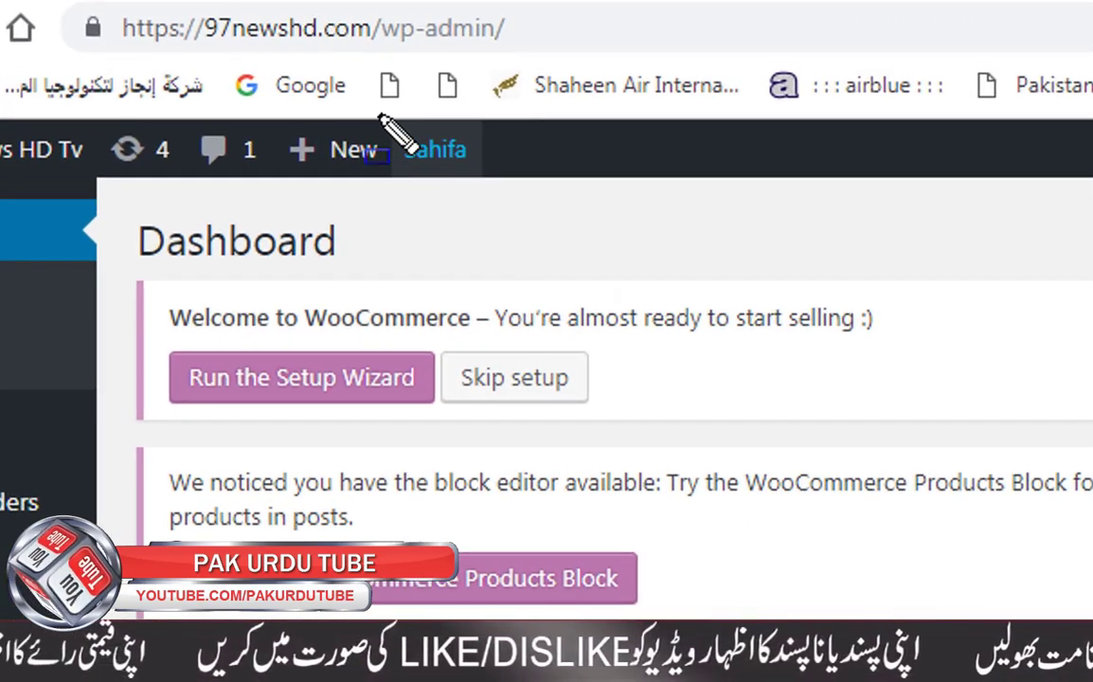
pyautogui.click(450, 157)
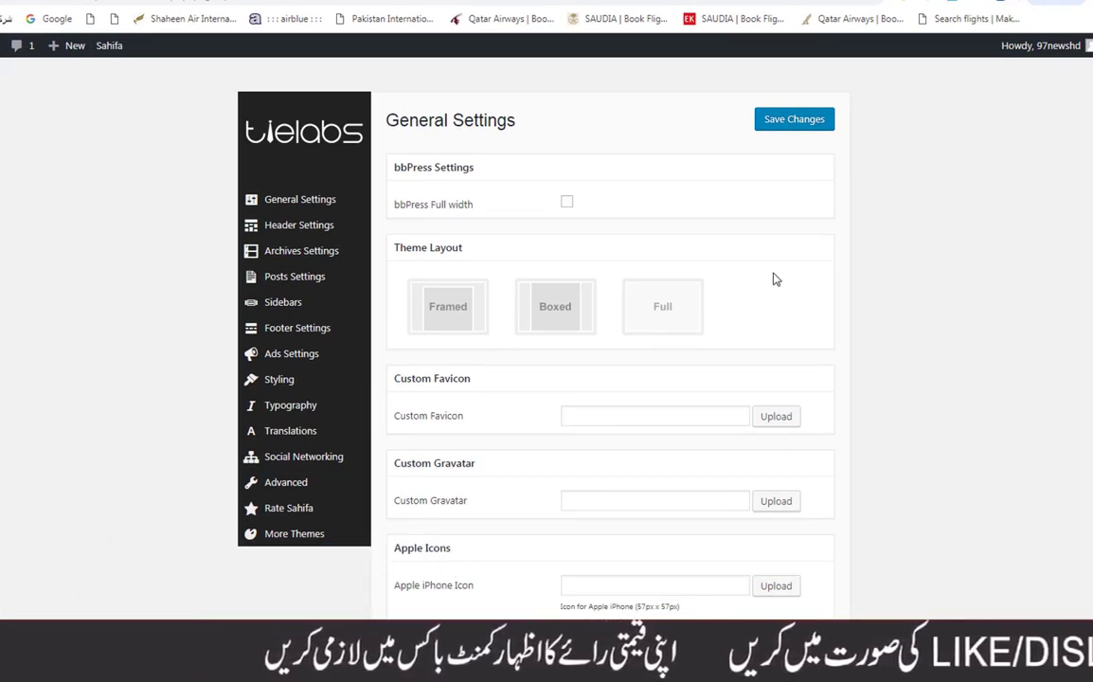
pyautogui.scroll(-2, 765, 300)
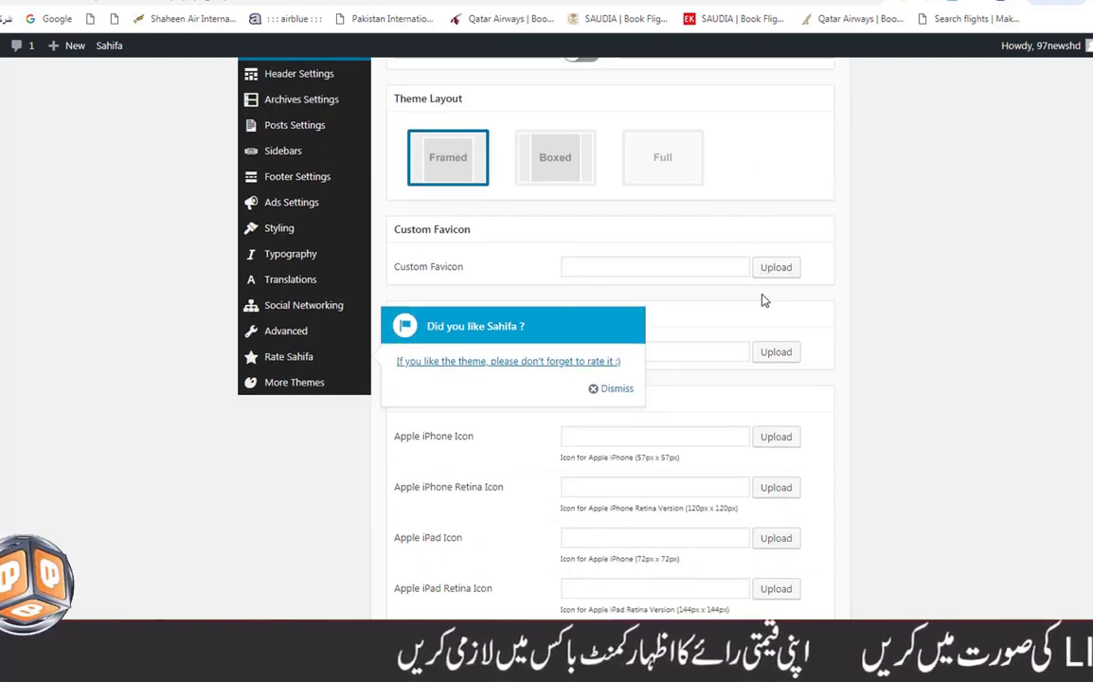
pyautogui.scroll(2, 764, 301)
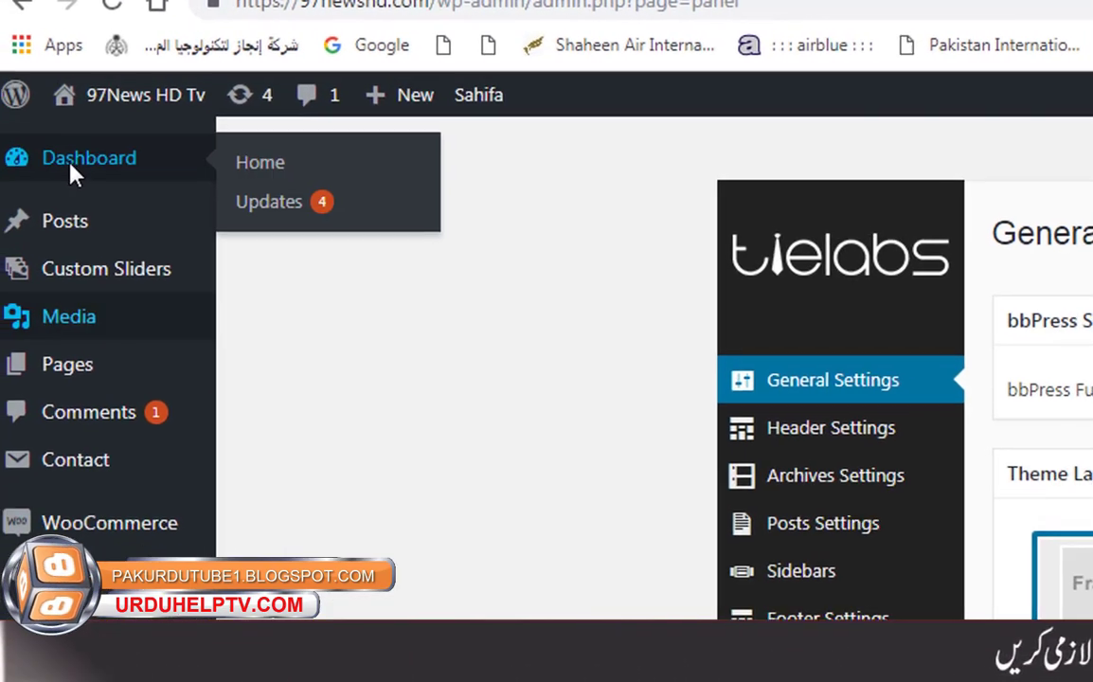
# Import the Sahifa theme's demo data and return to the dashboard through the completion link
pyautogui.click(97, 163)
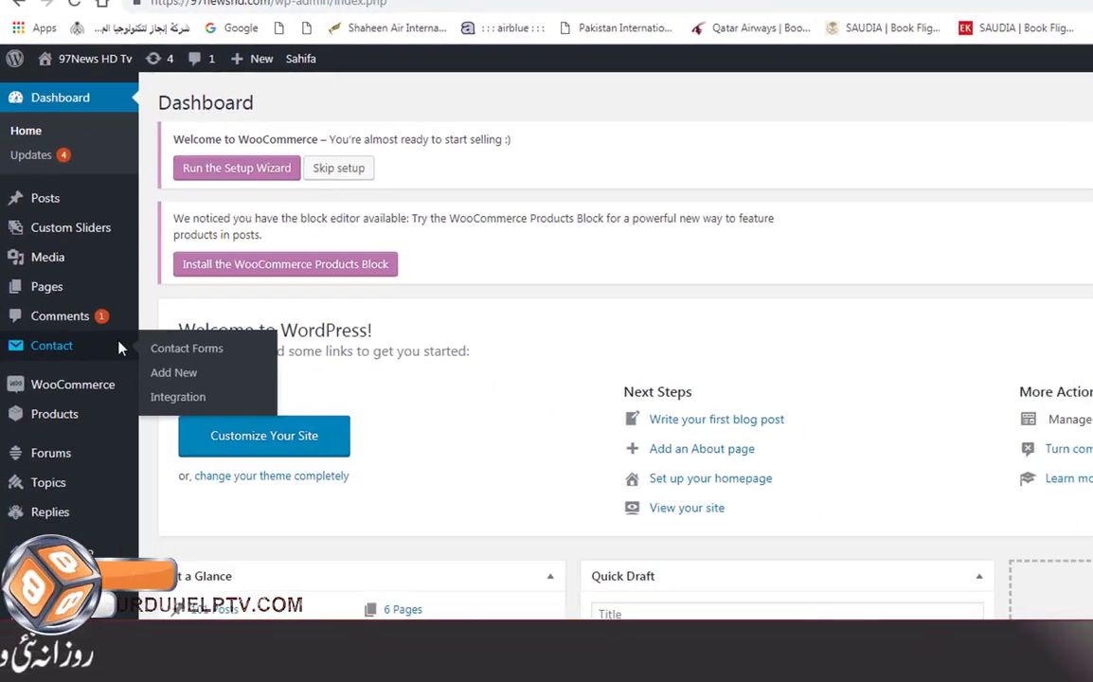
pyautogui.scroll(-4, 111, 328)
pyautogui.scroll(-3, 112, 328)
pyautogui.moveTo(133, 398)
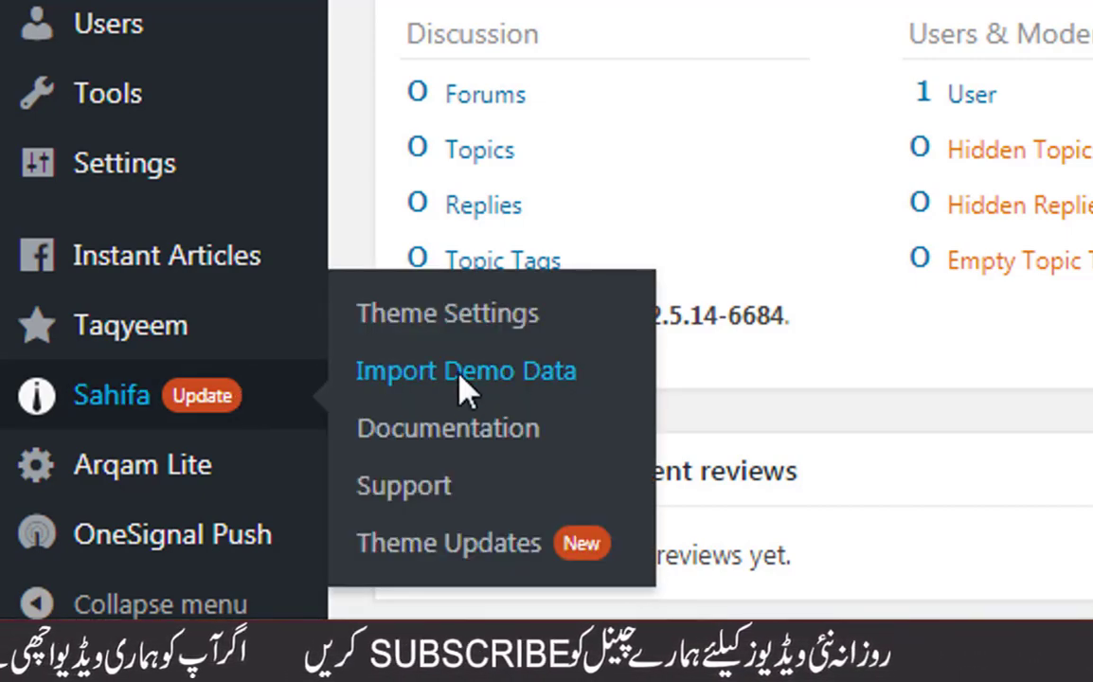
pyautogui.click(461, 375)
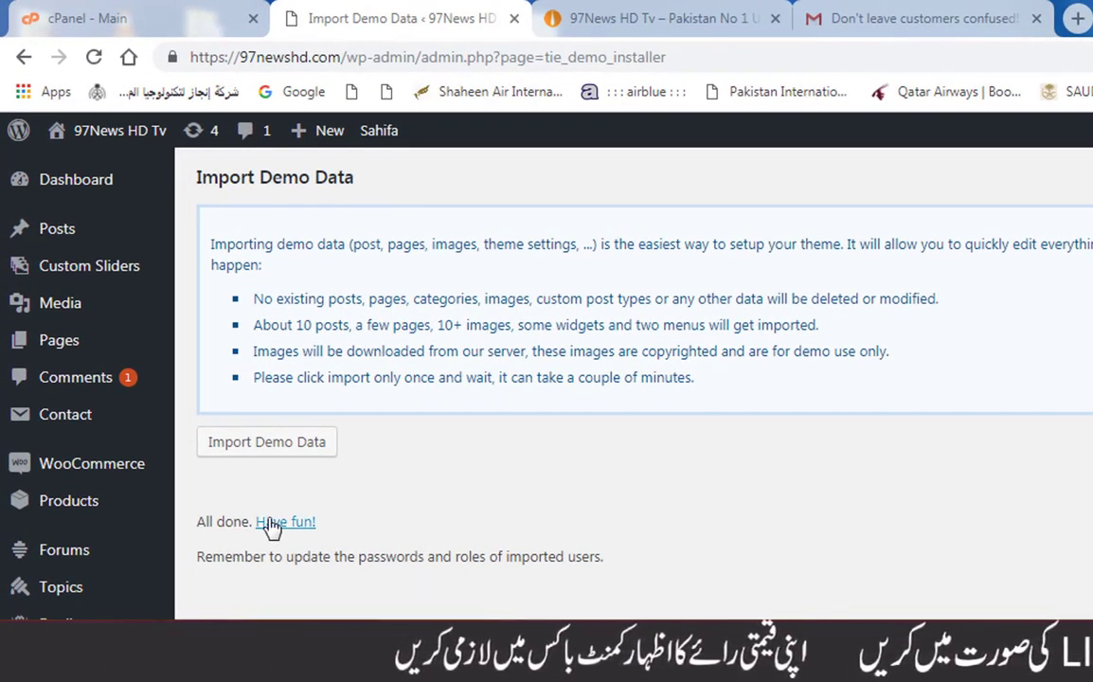
pyautogui.click(276, 524)
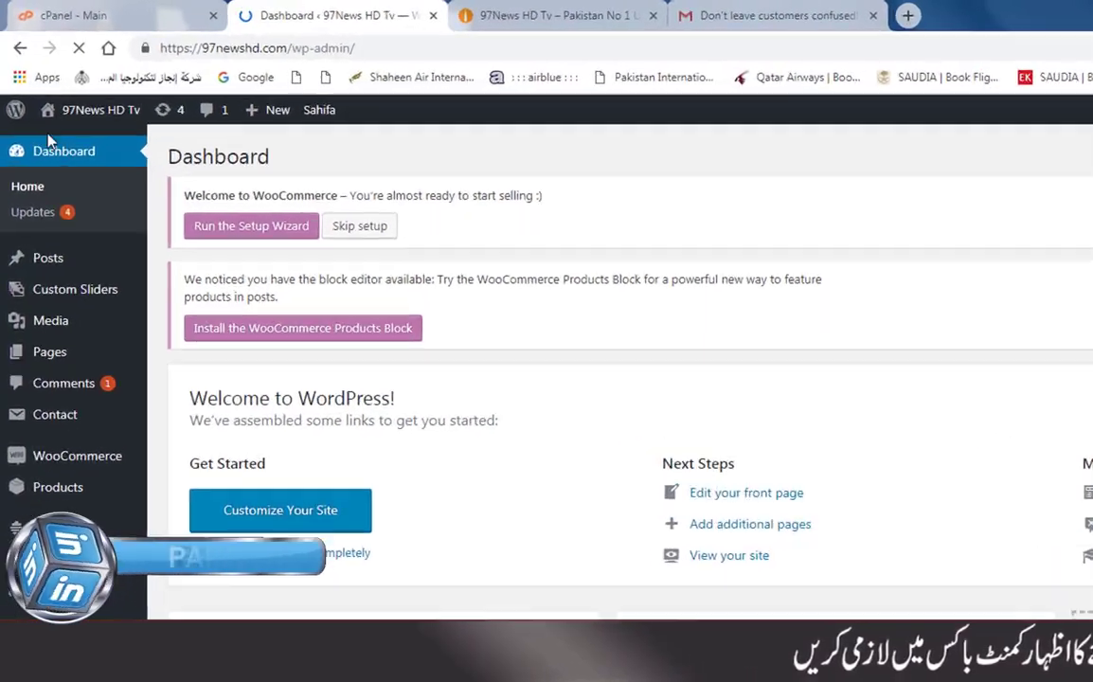
# Open the live site in a new browser tab, switch to it and close the Gmail tab
pyautogui.moveTo(83, 111)
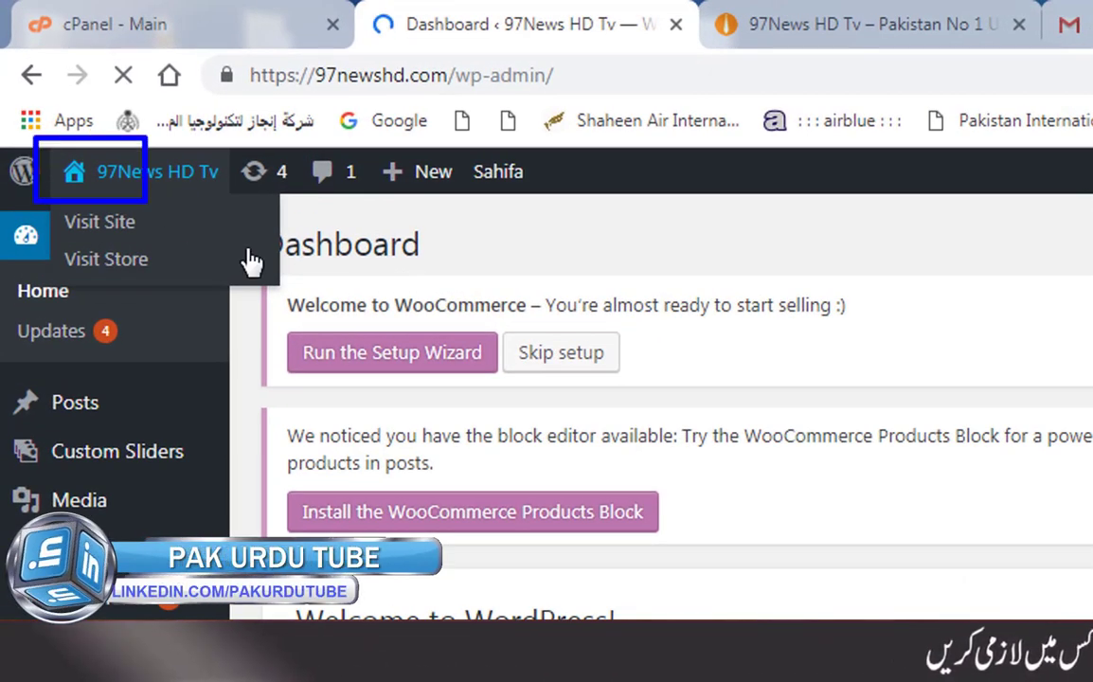
pyautogui.rightClick(100, 227)
pyautogui.click(156, 239)
pyautogui.click(559, 15)
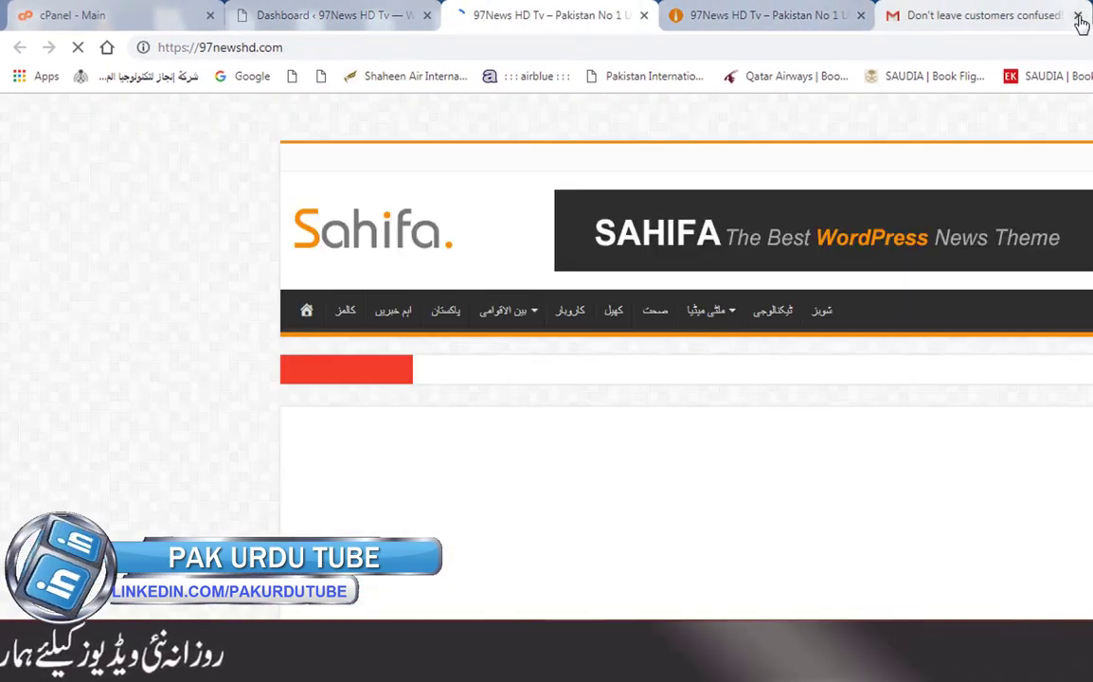
pyautogui.click(1079, 17)
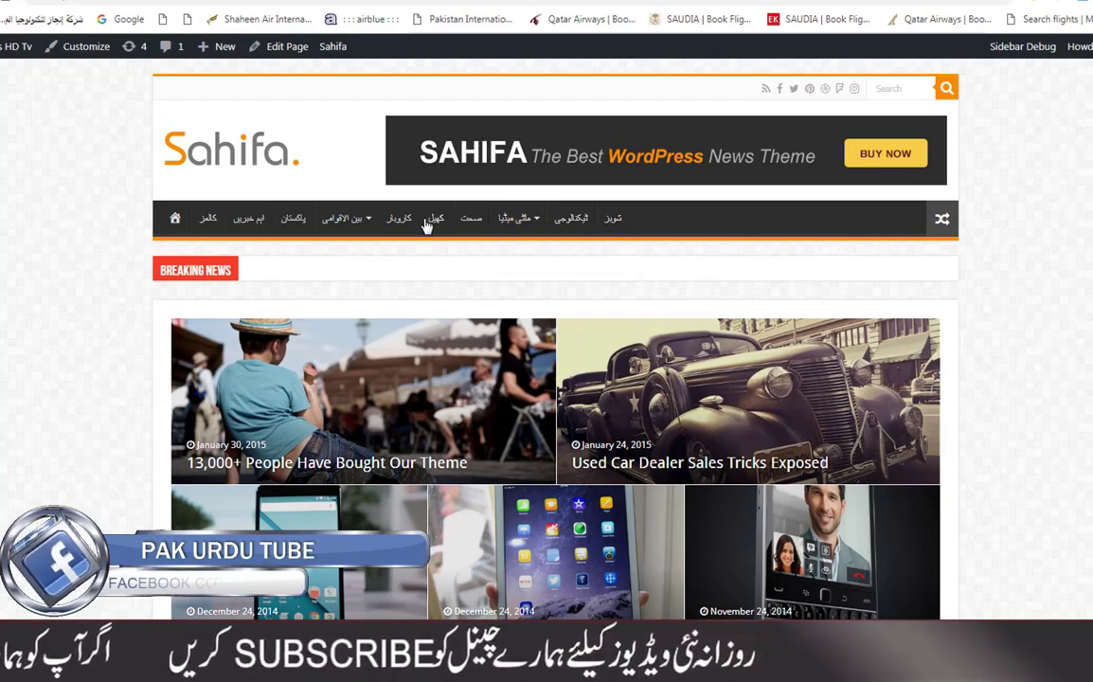
# Examine the homepage with the imported demo content, from the header and featured posts down to the pagination
pyautogui.moveTo(346, 220)
pyautogui.scroll(-10, 611, 353)
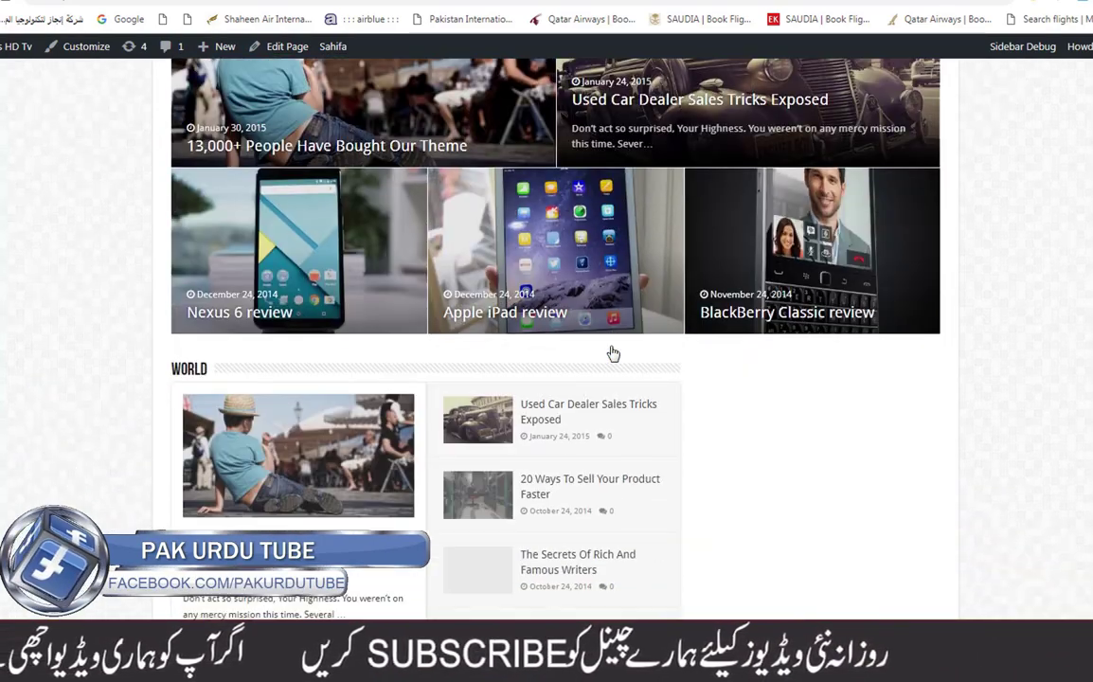
pyautogui.scroll(-12, 613, 353)
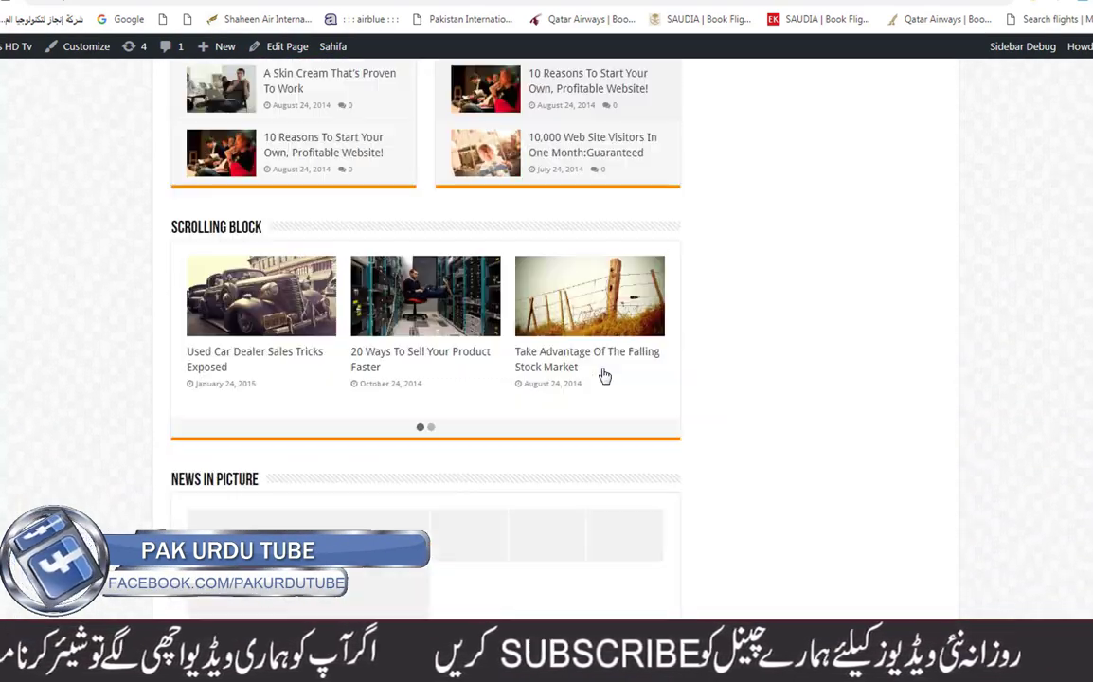
pyautogui.scroll(-12, 672, 417)
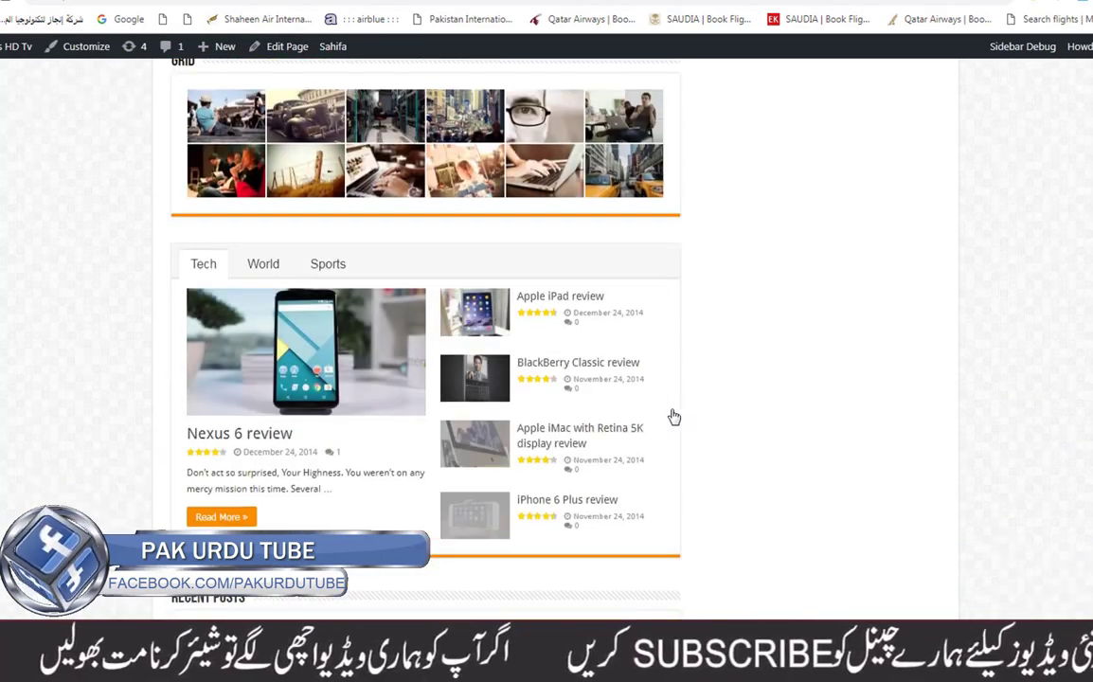
pyautogui.scroll(-3, 672, 416)
pyautogui.scroll(5, 673, 416)
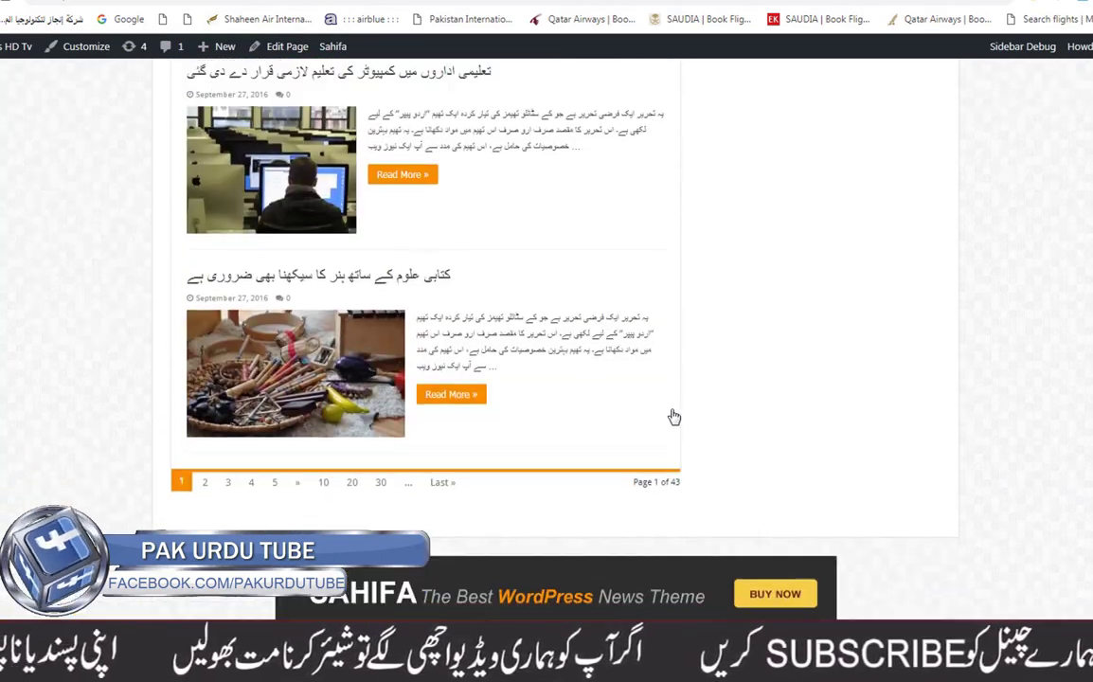
pyautogui.scroll(15, 999, 465)
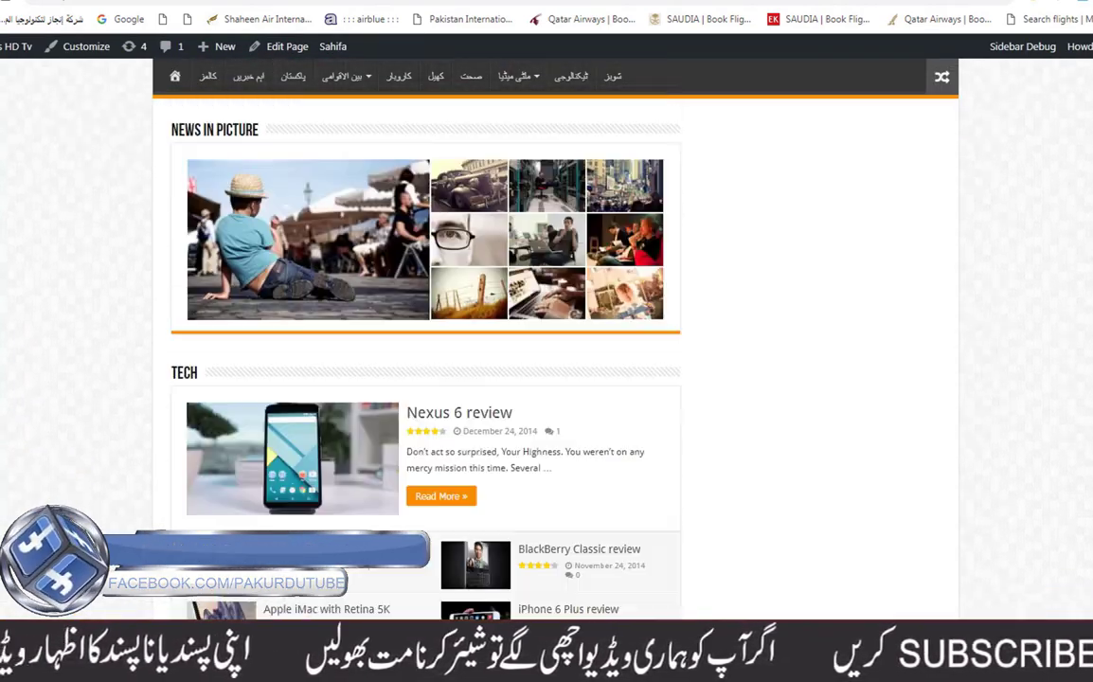
pyautogui.scroll(1, 415, 394)
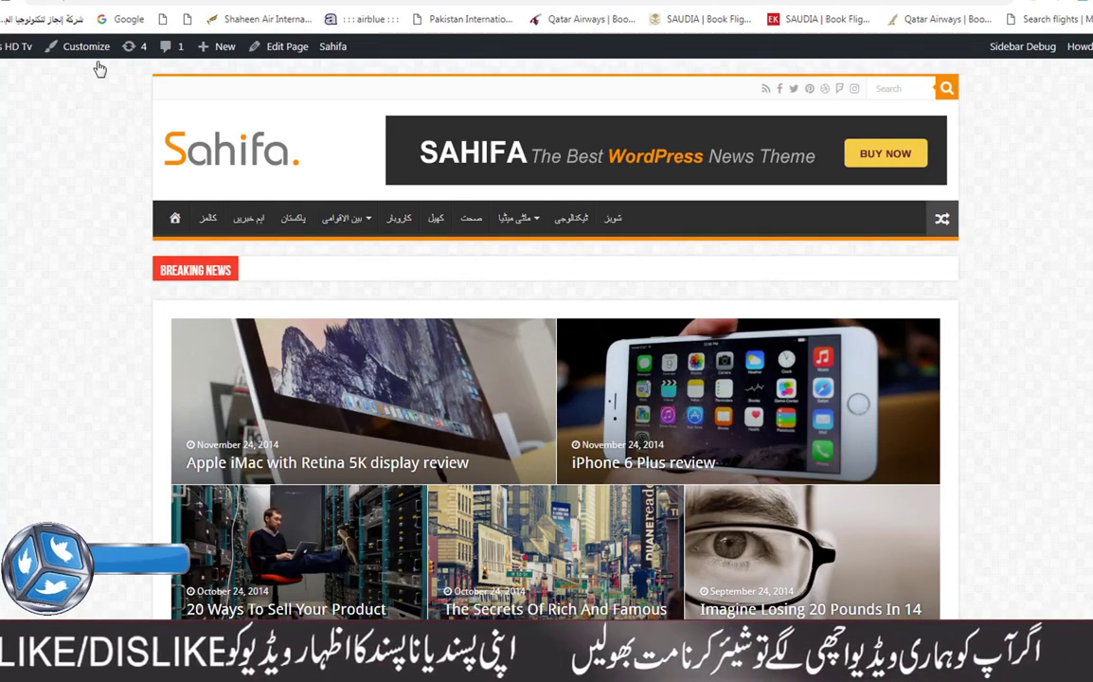
# Return from the live site to the admin dashboard and open the full posts list to look through its posts
pyautogui.moveTo(3, 49)
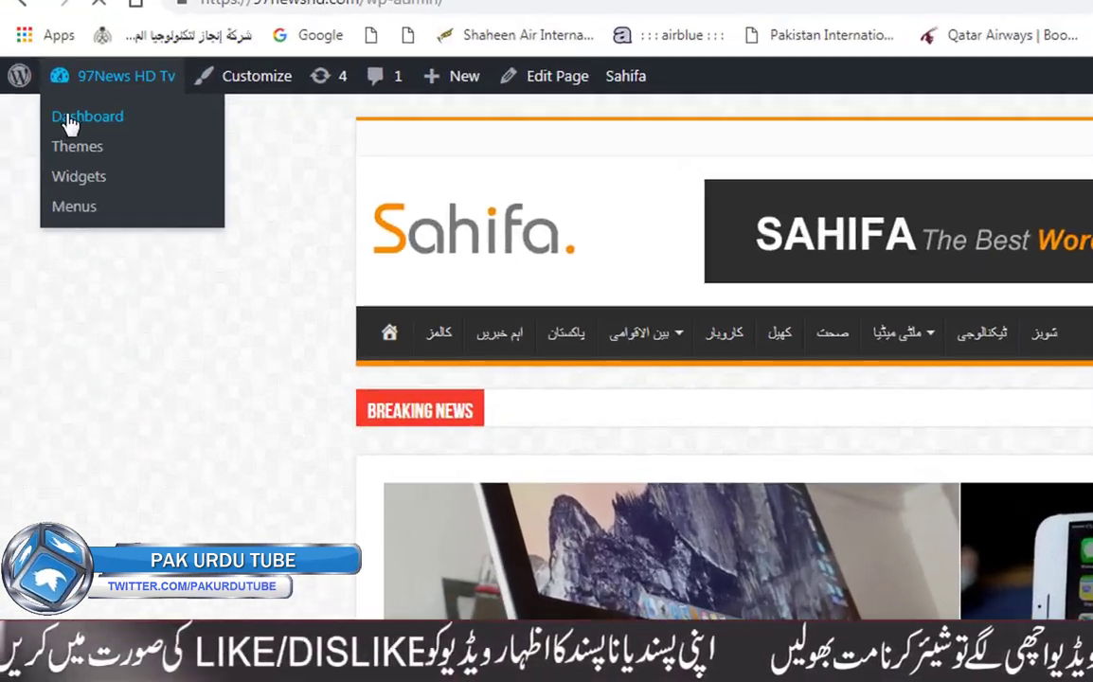
pyautogui.click(2, 68)
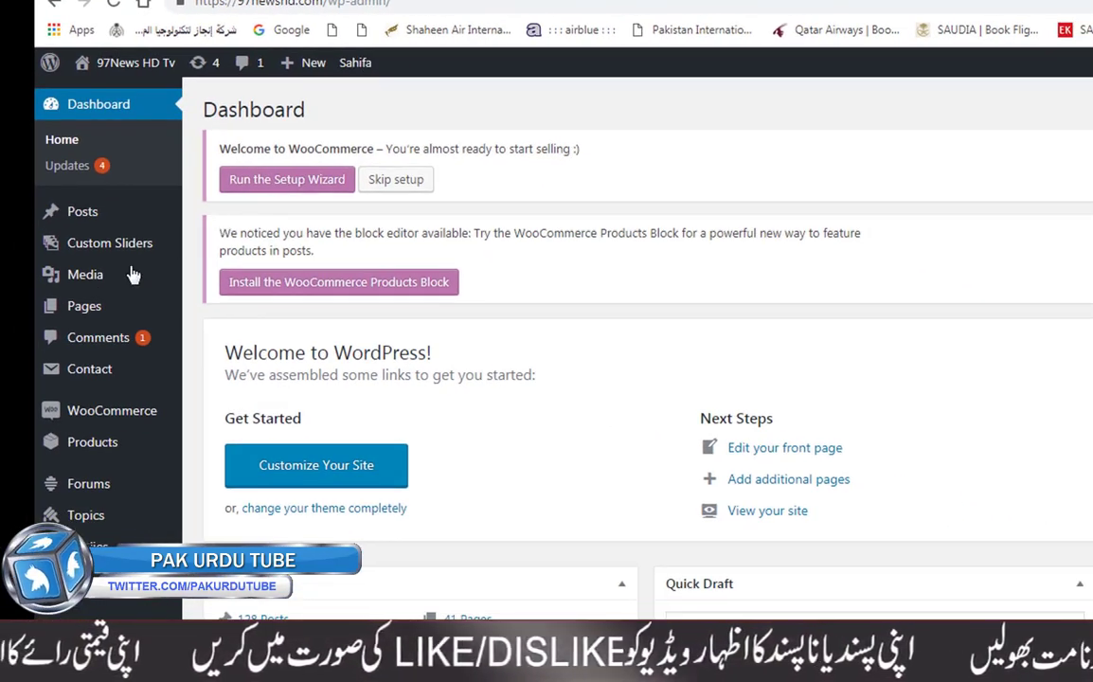
pyautogui.moveTo(96, 315)
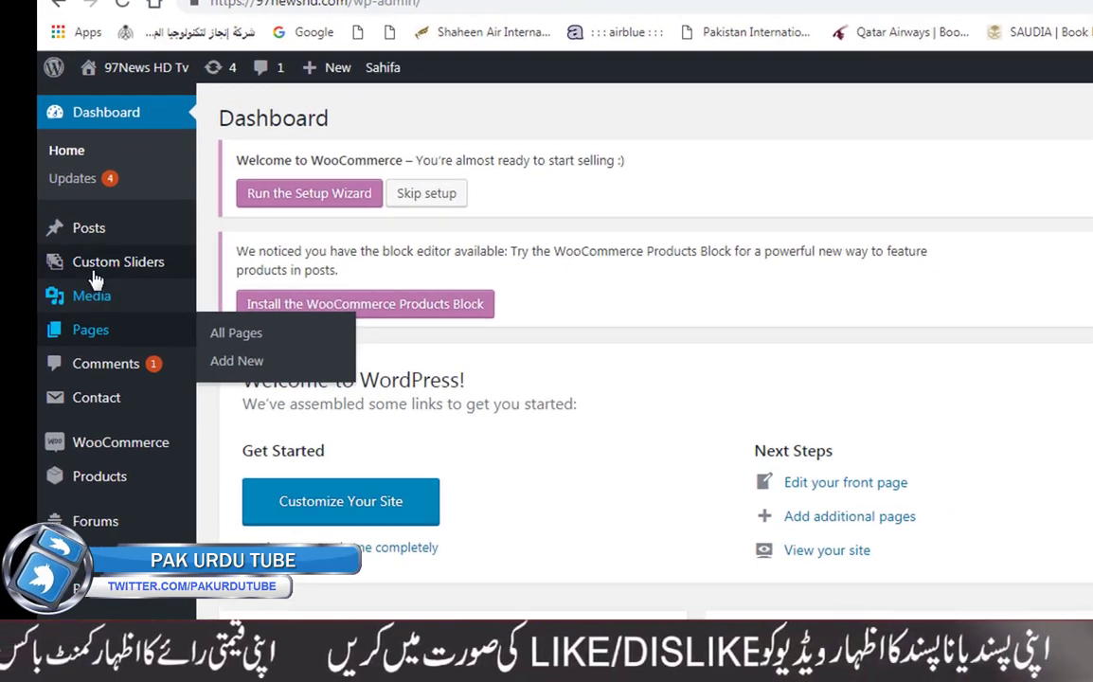
pyautogui.moveTo(84, 212)
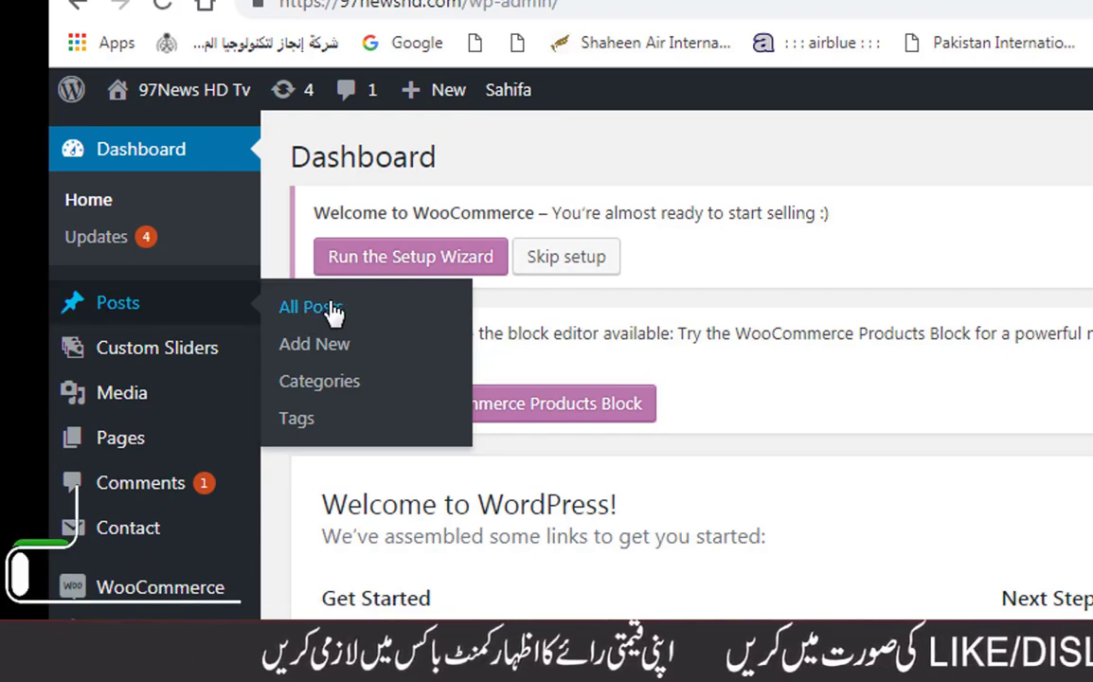
pyautogui.click(334, 310)
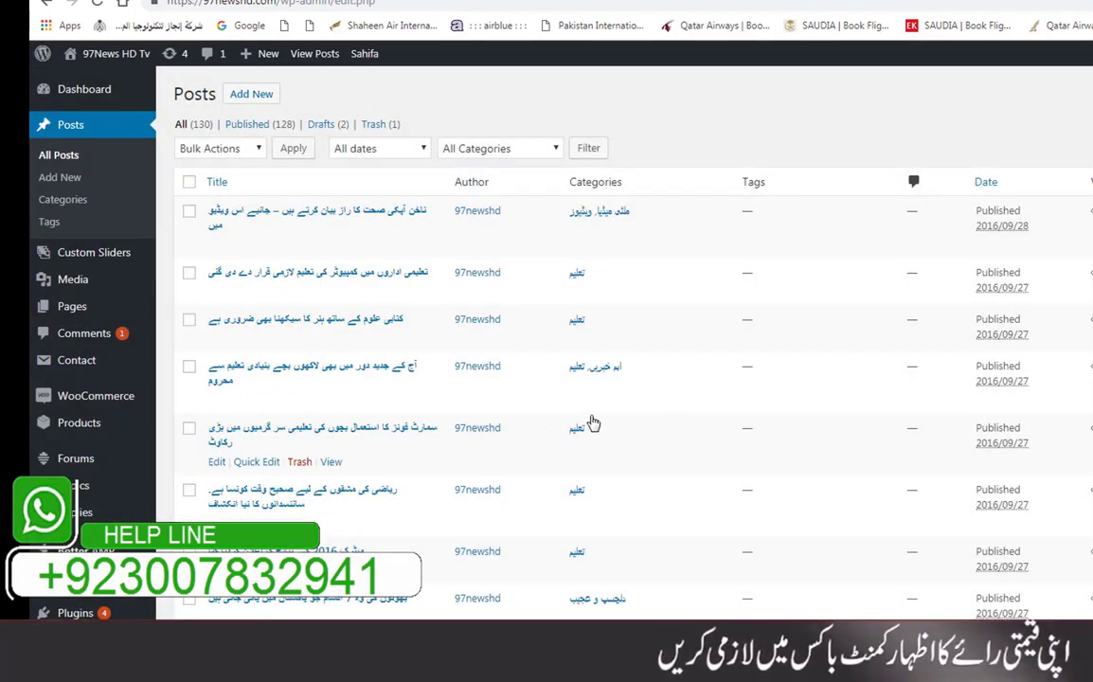
pyautogui.scroll(-4, 607, 298)
pyautogui.scroll(-4, 608, 298)
pyautogui.scroll(8, 607, 298)
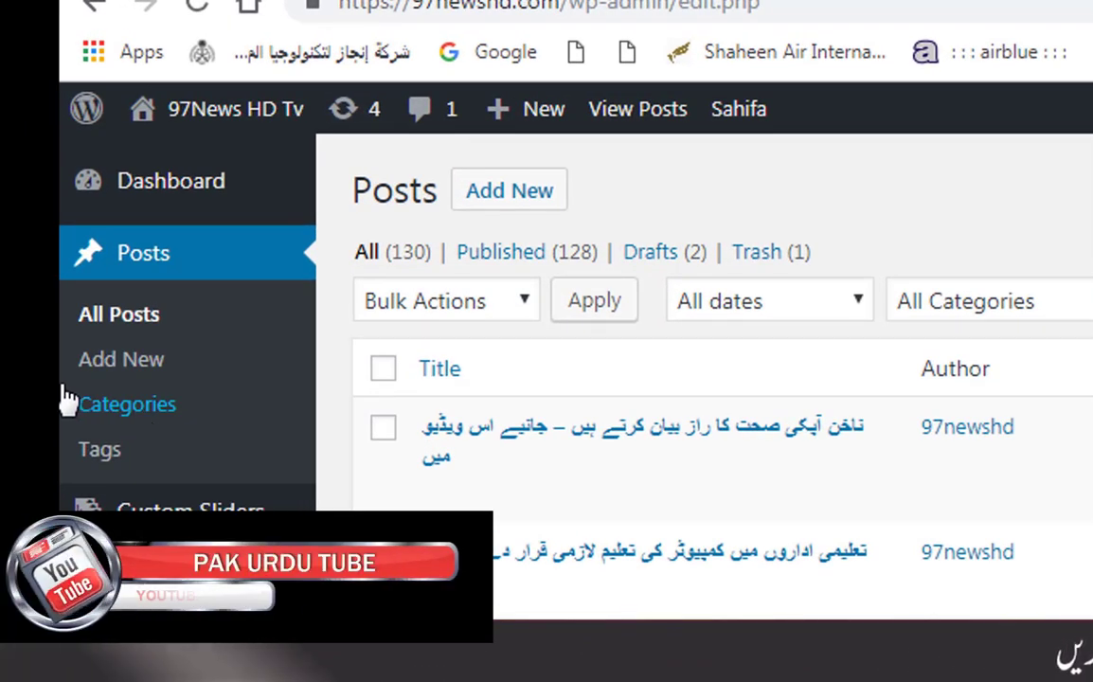
# Open the post categories and bulk-delete the English demo categories, from Fashion and its subcategories through Tech, World and Photography
pyautogui.click(149, 420)
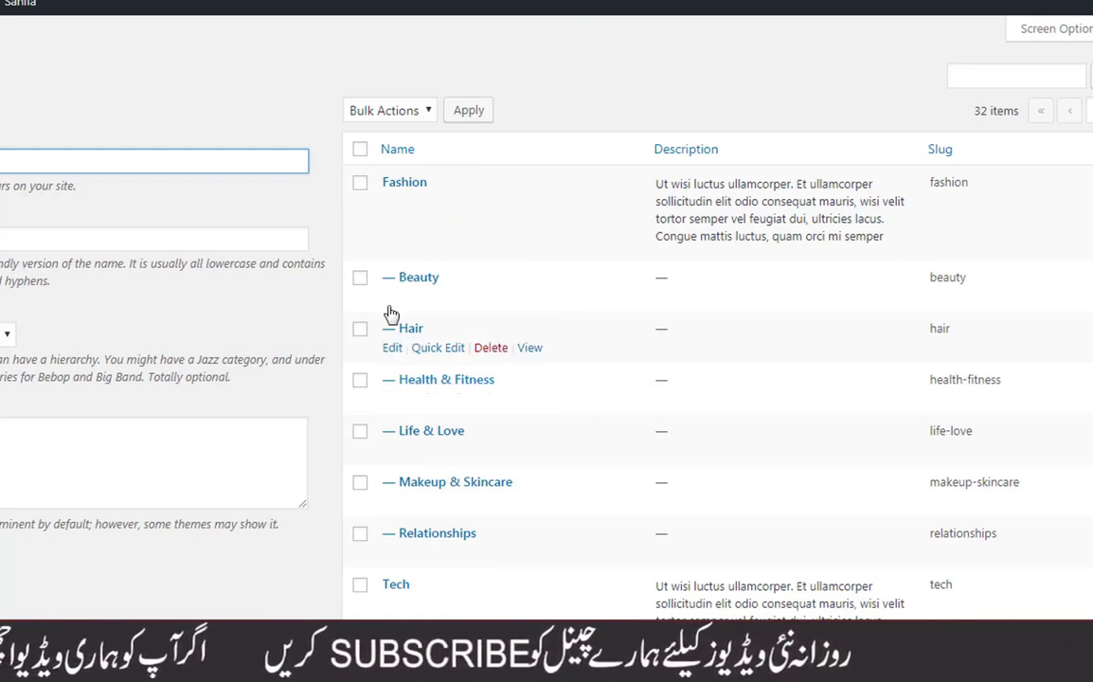
pyautogui.click(360, 183)
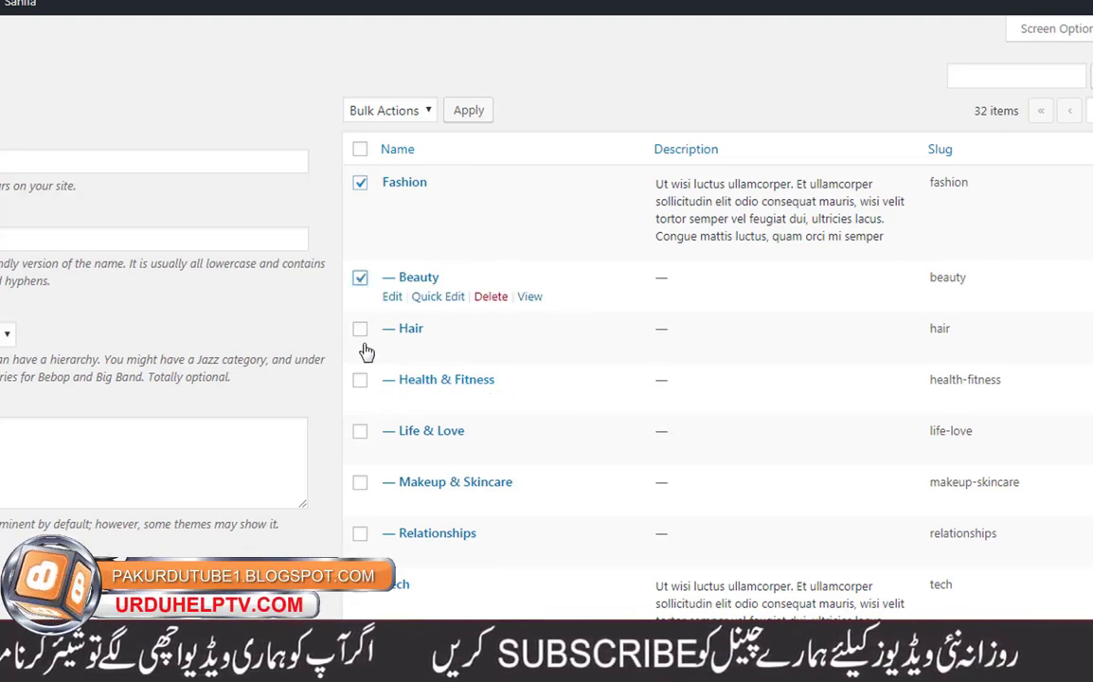
pyautogui.click(360, 328)
pyautogui.click(360, 380)
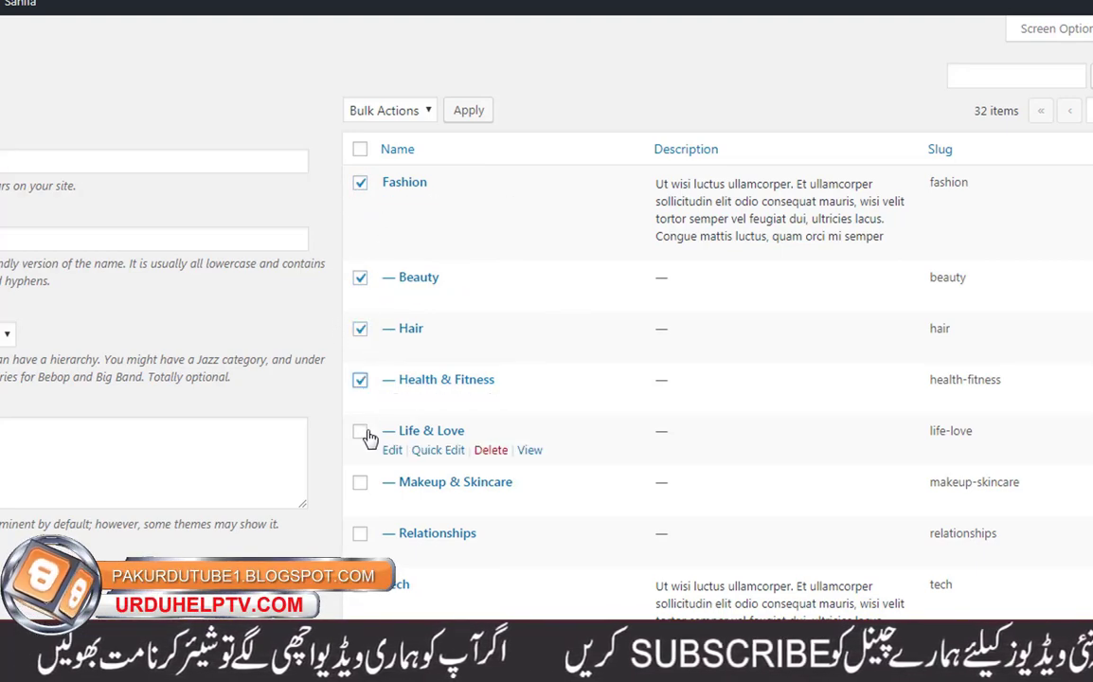
pyautogui.scroll(-1, 370, 408)
pyautogui.click(360, 390)
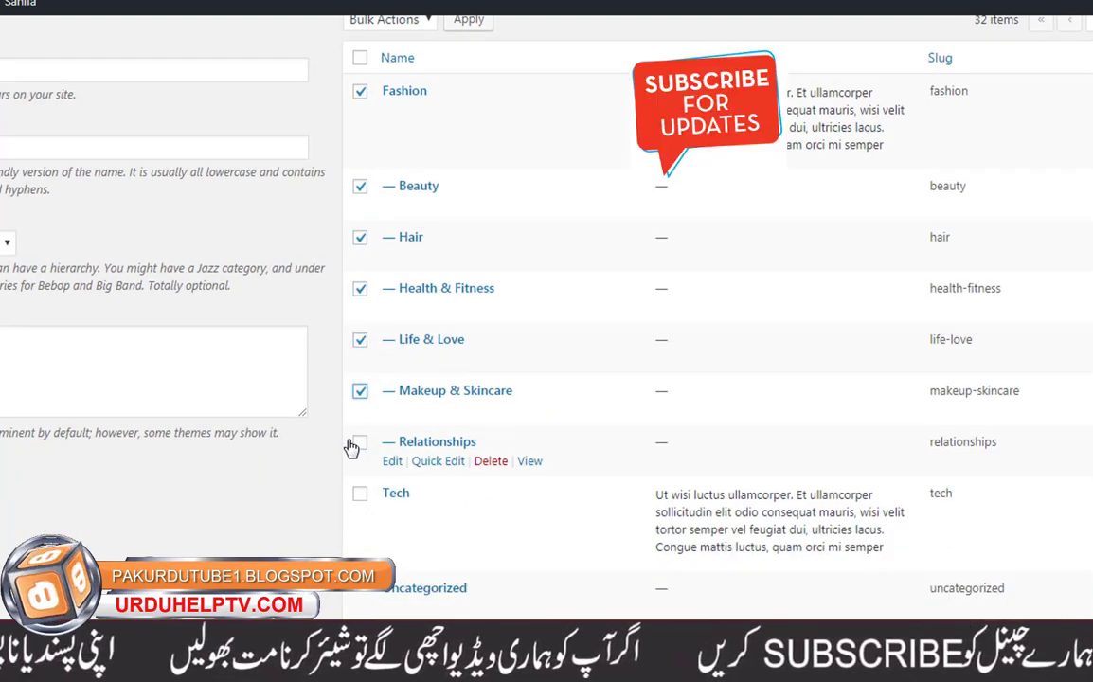
pyautogui.click(360, 443)
pyautogui.scroll(-2, 379, 500)
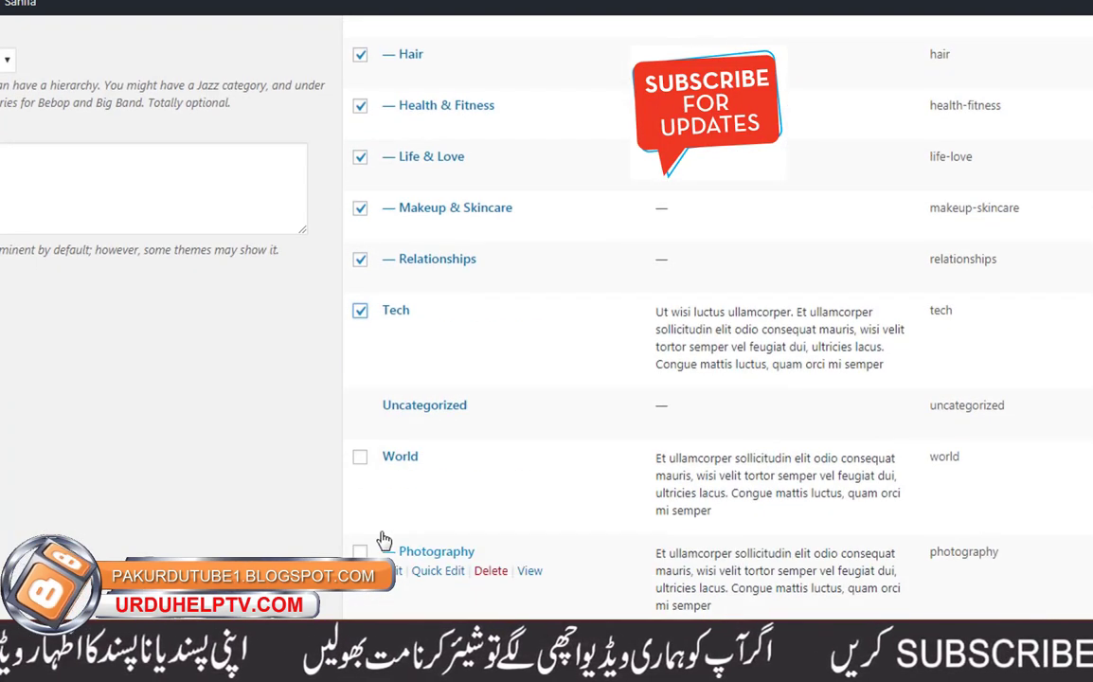
pyautogui.click(360, 457)
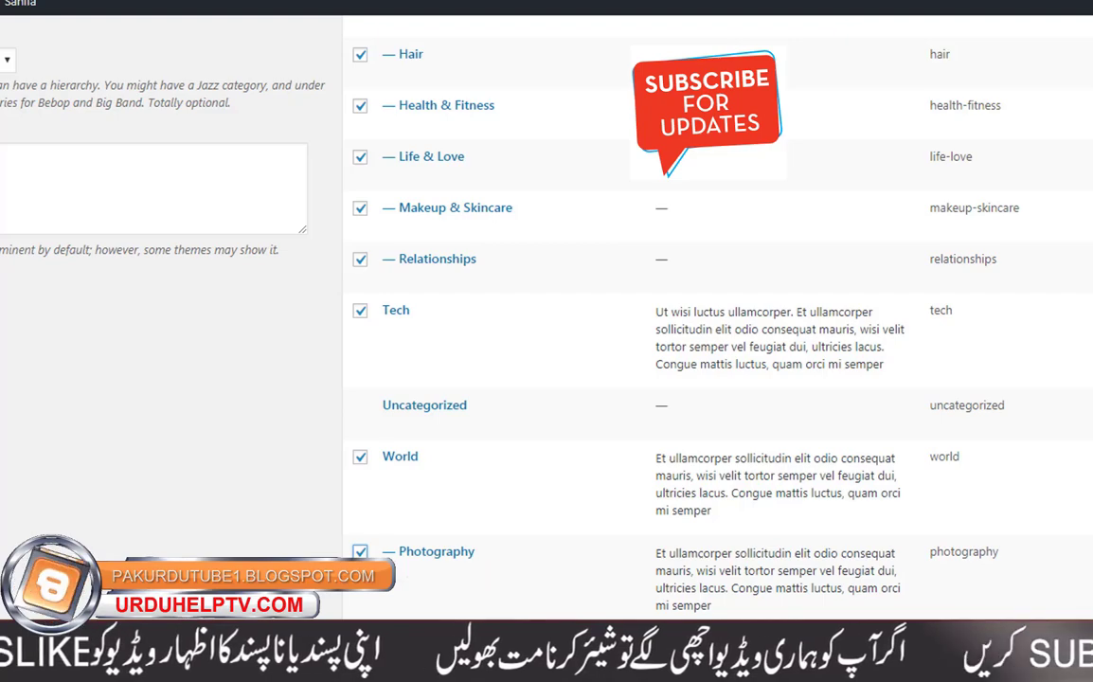
pyautogui.scroll(-2, 457, 585)
pyautogui.scroll(5, 457, 584)
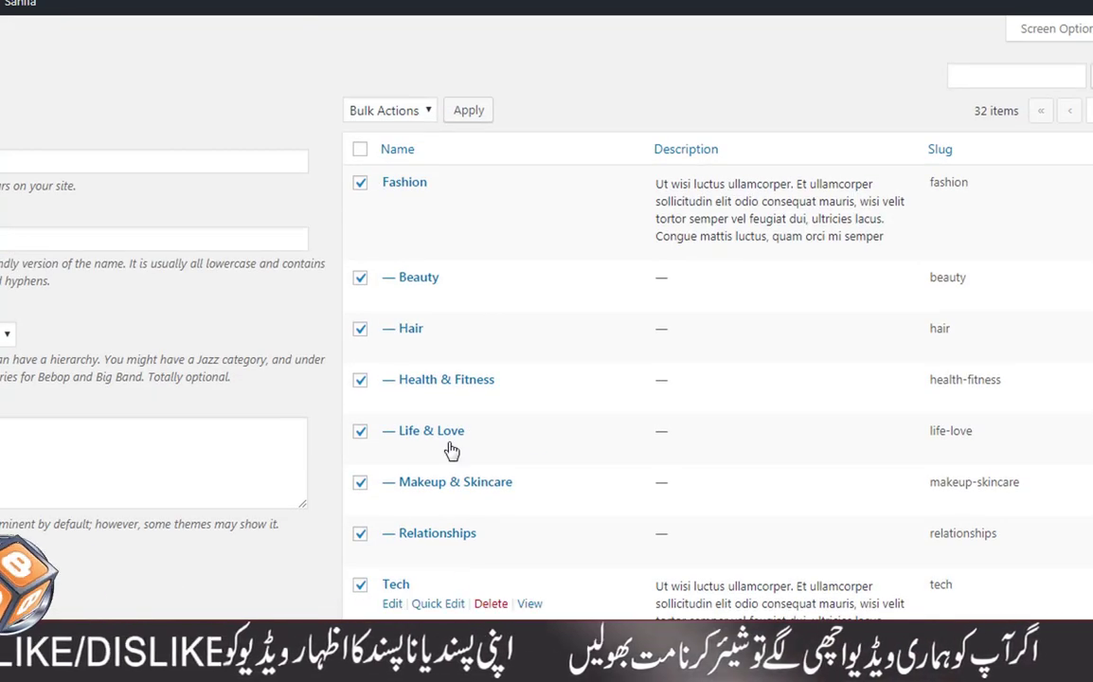
pyautogui.click(428, 112)
pyautogui.click(398, 152)
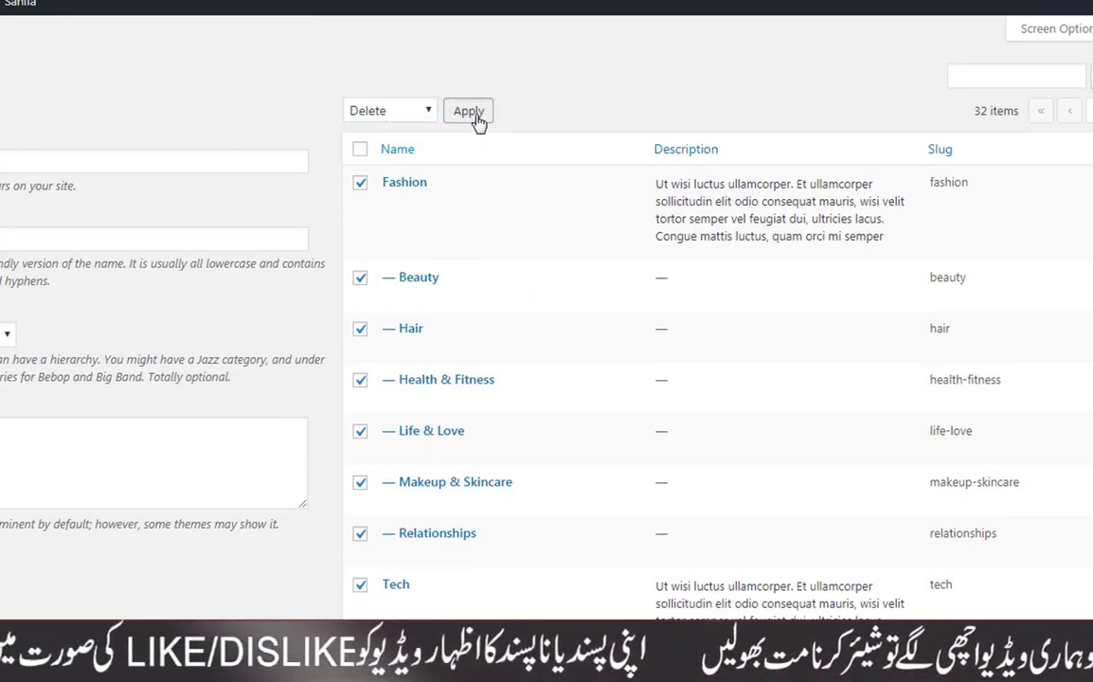
pyautogui.click(470, 111)
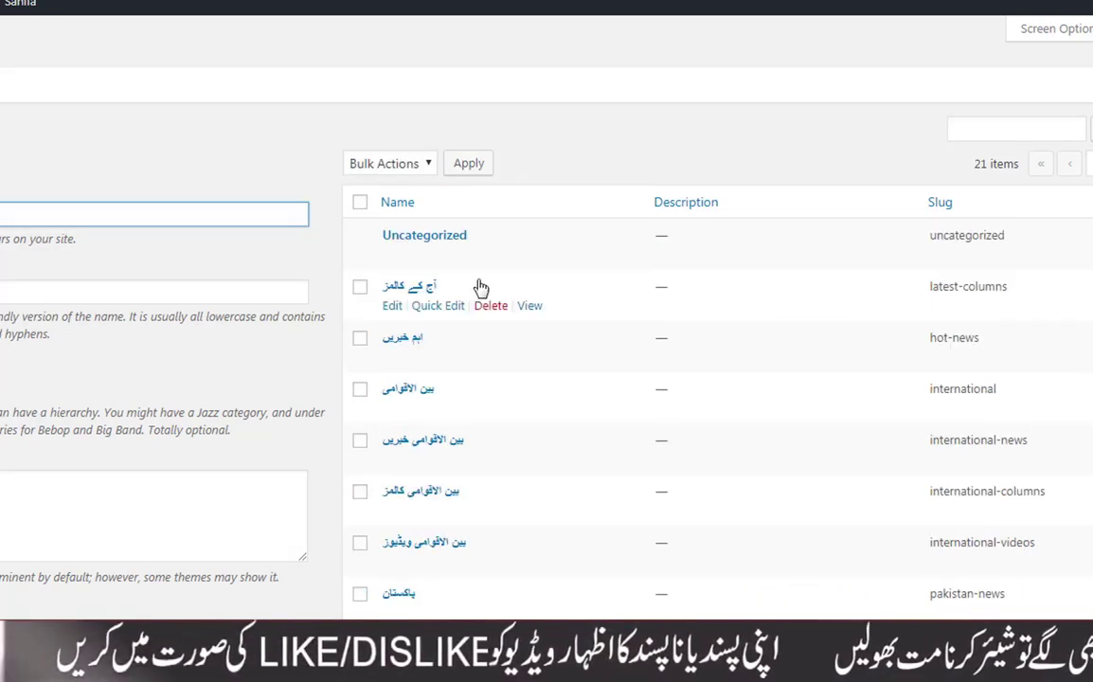
# Look over the remaining categories and open the list of posts filed under Uncategorized
pyautogui.scroll(-6, 838, 384)
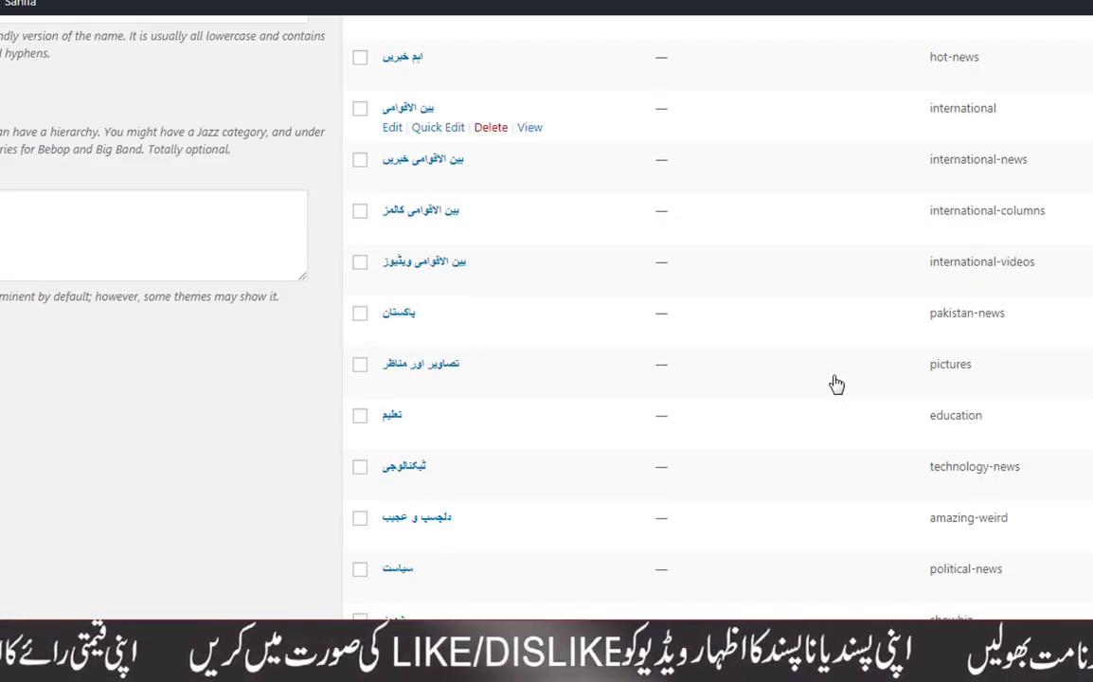
pyautogui.scroll(5, 838, 385)
pyautogui.scroll(2, 837, 385)
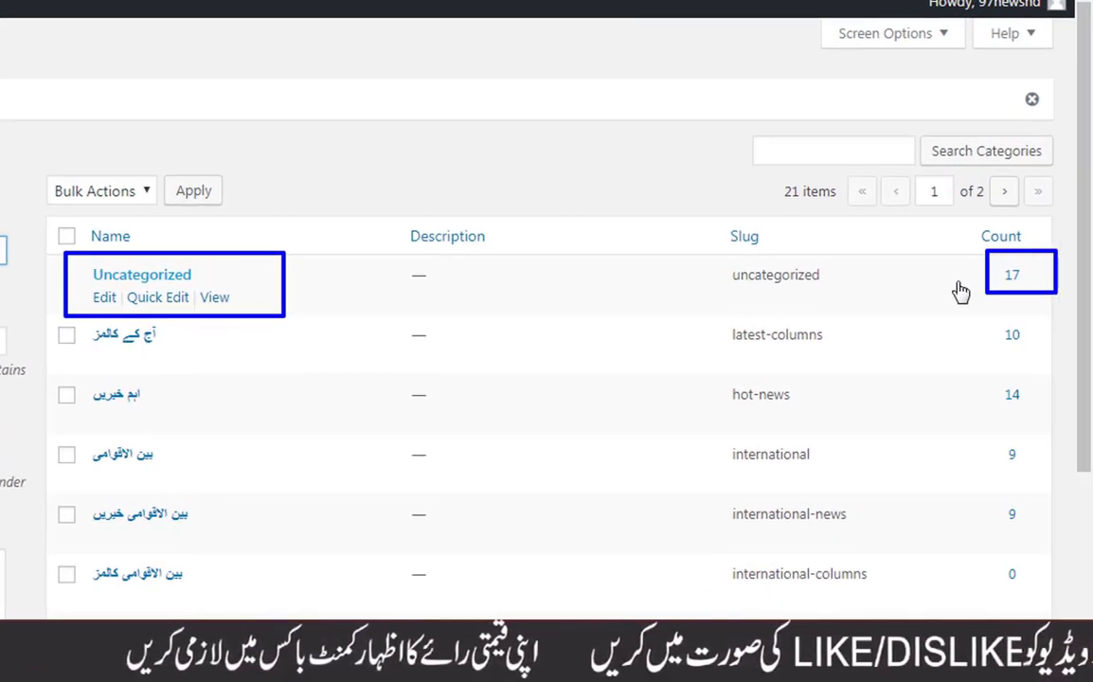
pyautogui.click(1012, 276)
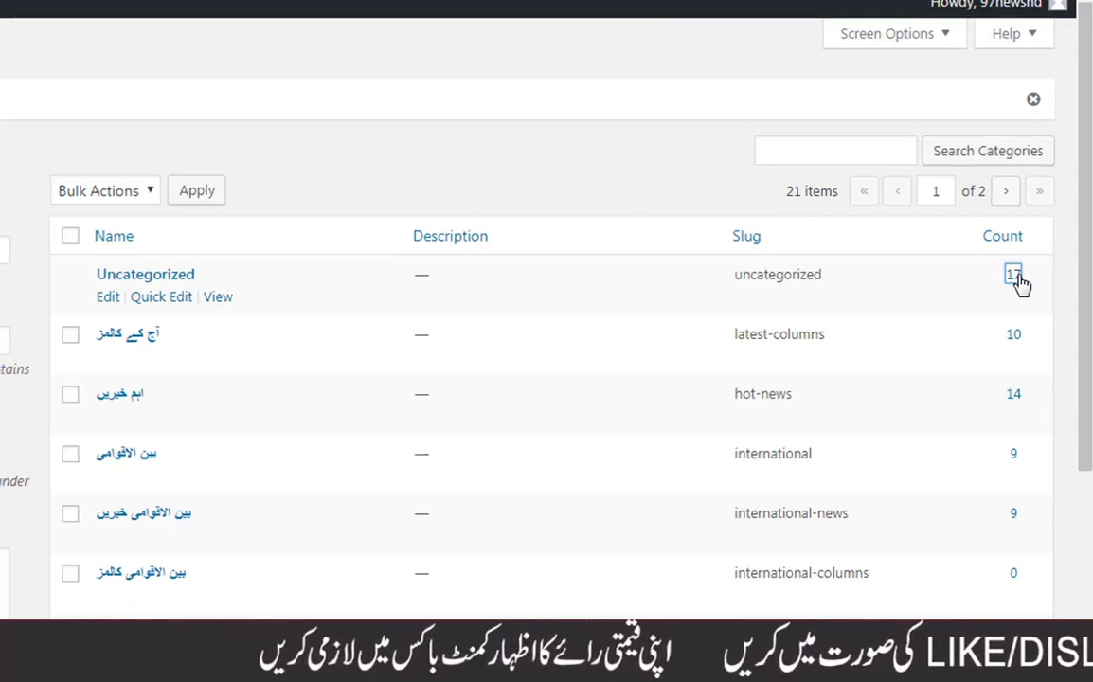
# Review the listed Uncategorized demo posts, select them all and move them to the trash in bulk
pyautogui.scroll(-5, 235, 275)
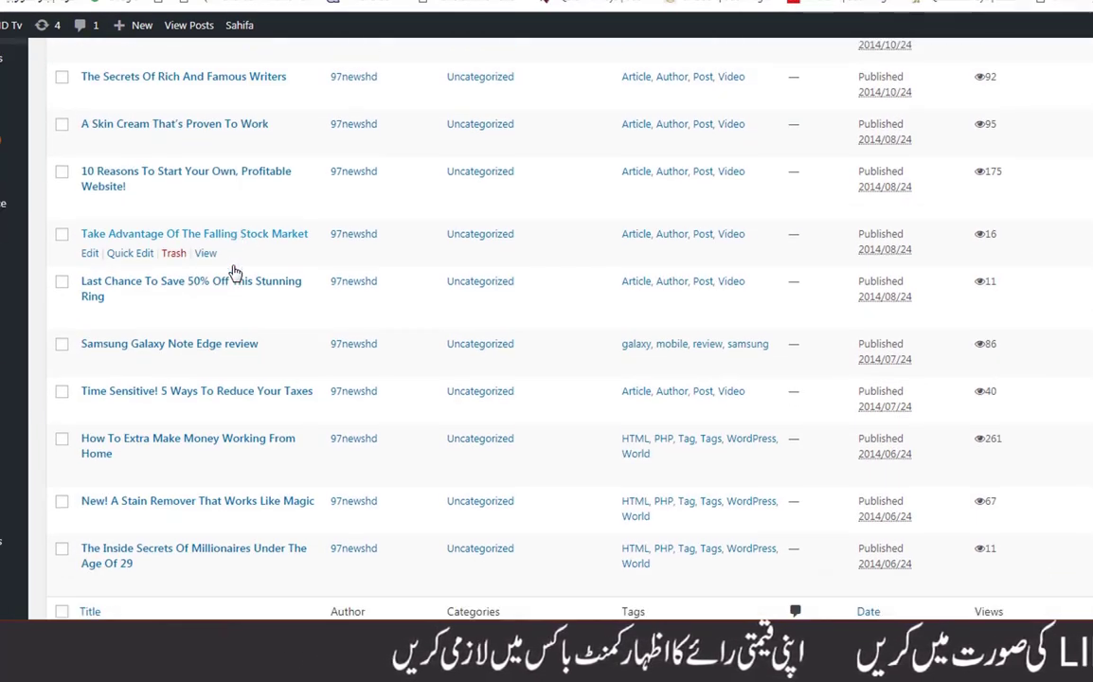
pyautogui.scroll(5, 234, 276)
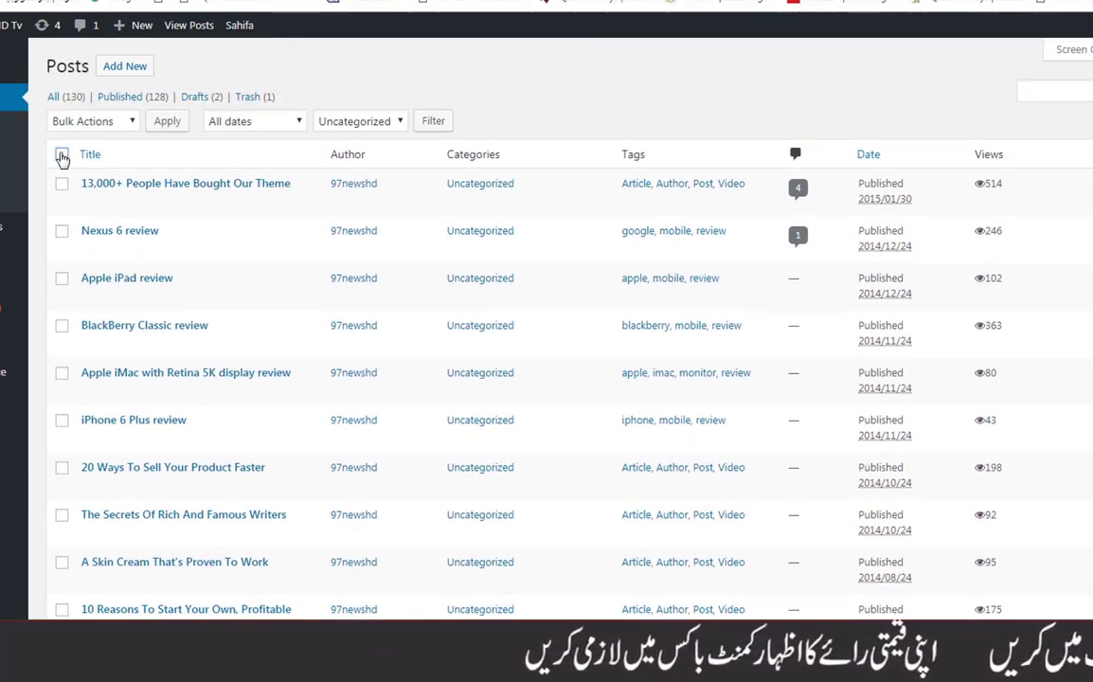
pyautogui.click(100, 123)
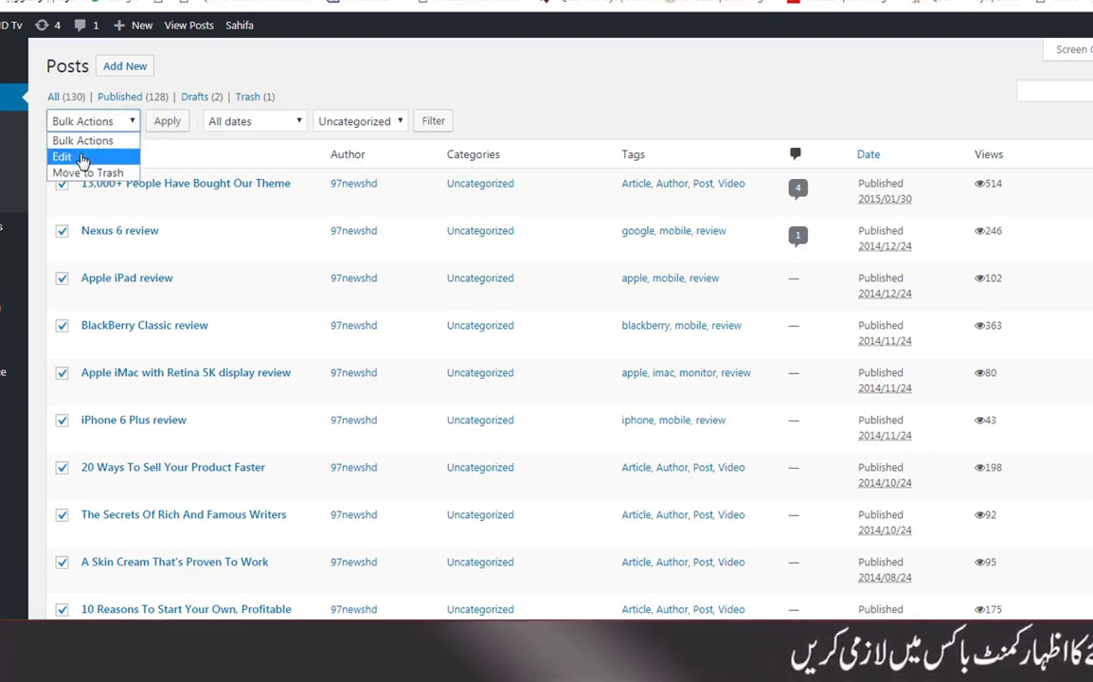
pyautogui.click(84, 174)
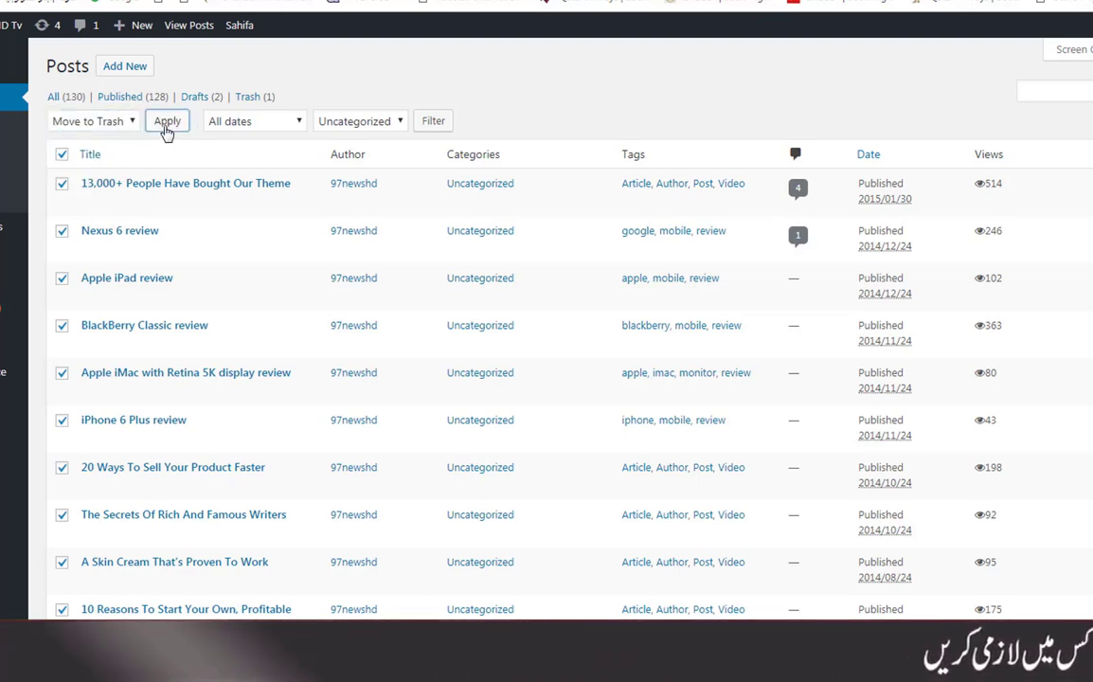
pyautogui.click(166, 126)
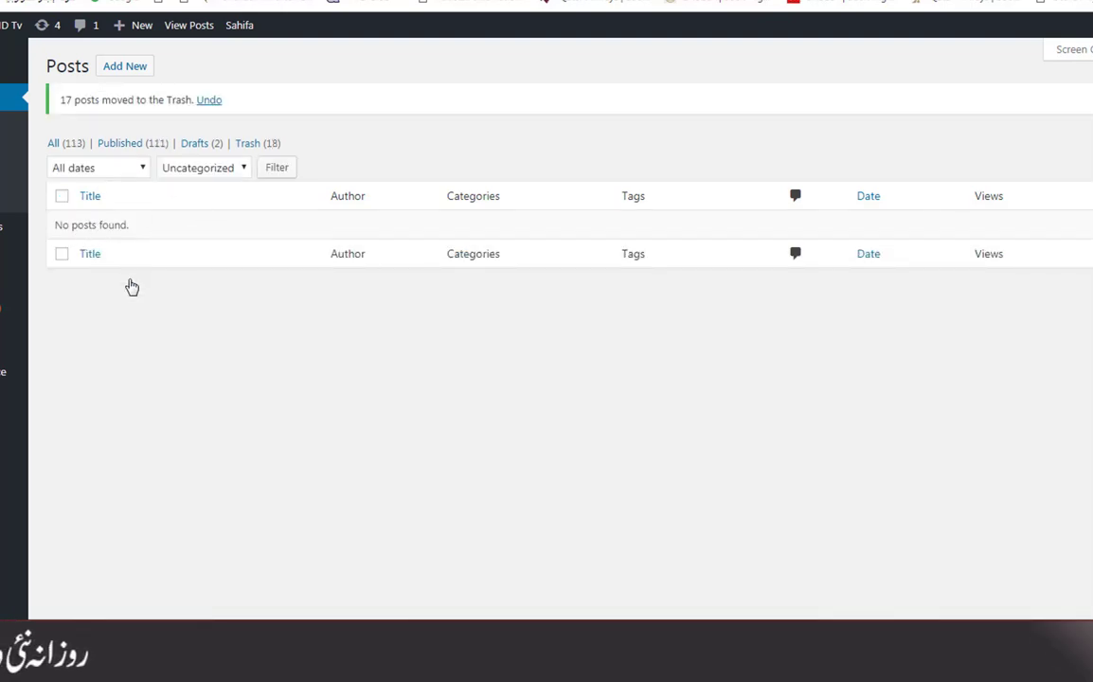
pyautogui.moveTo(37, 210); pyautogui.dragTo(245, 279)
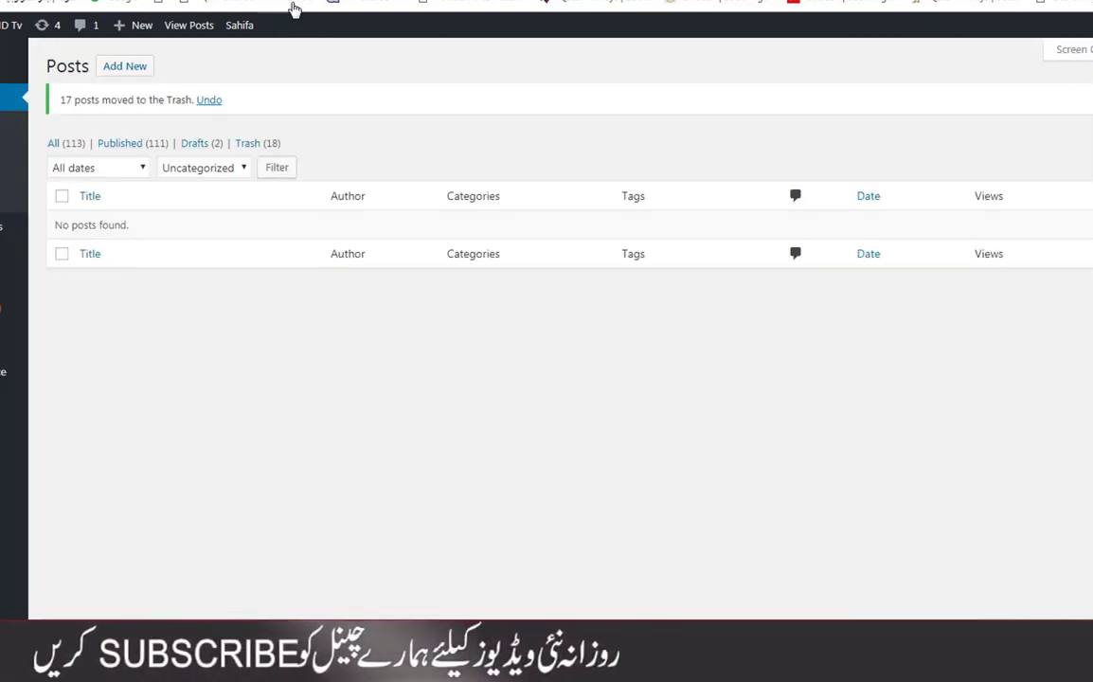
# Open the live site from the admin area in a new browser tab and switch to it
pyautogui.moveTo(6, 26)
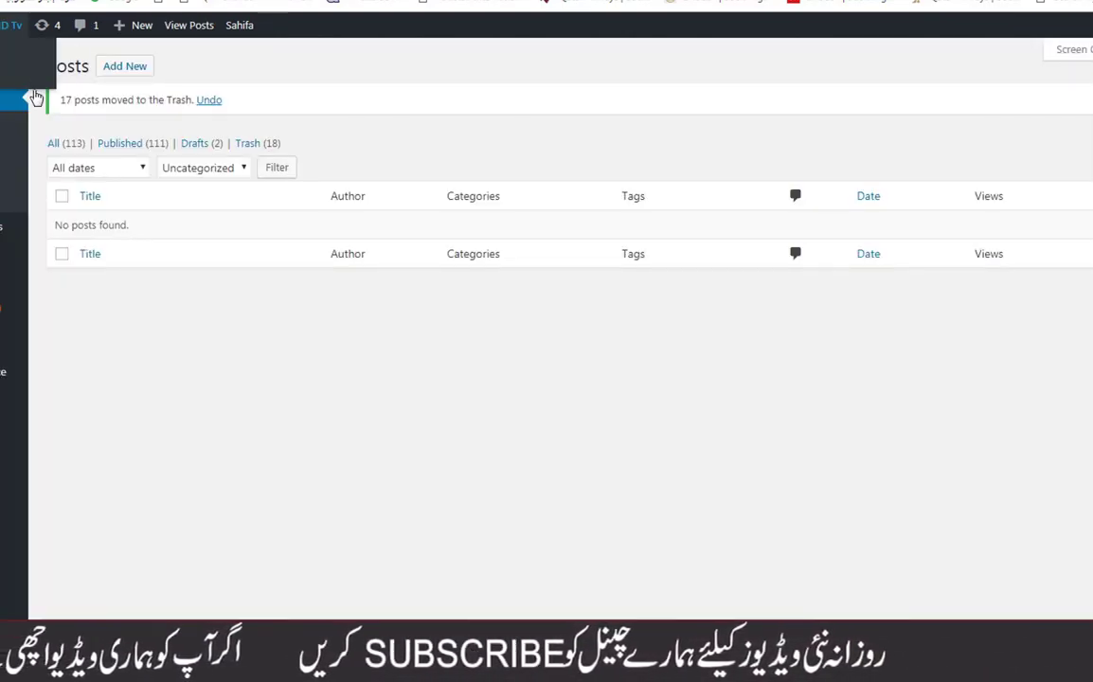
pyautogui.rightClick(1, 48)
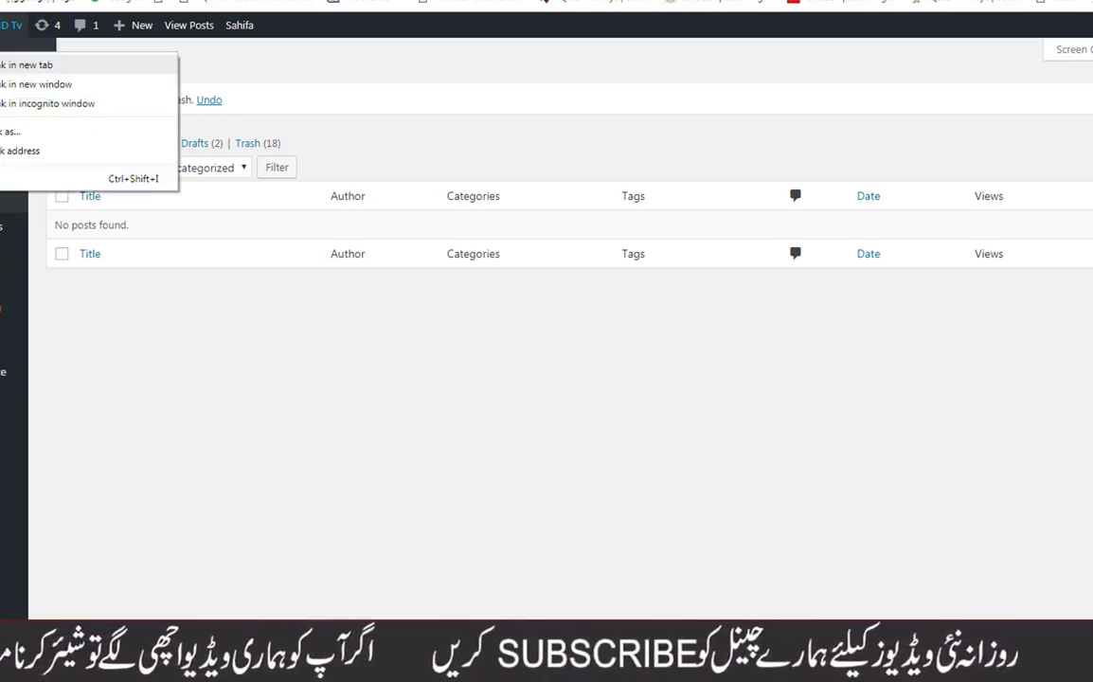
pyautogui.click(3, 66)
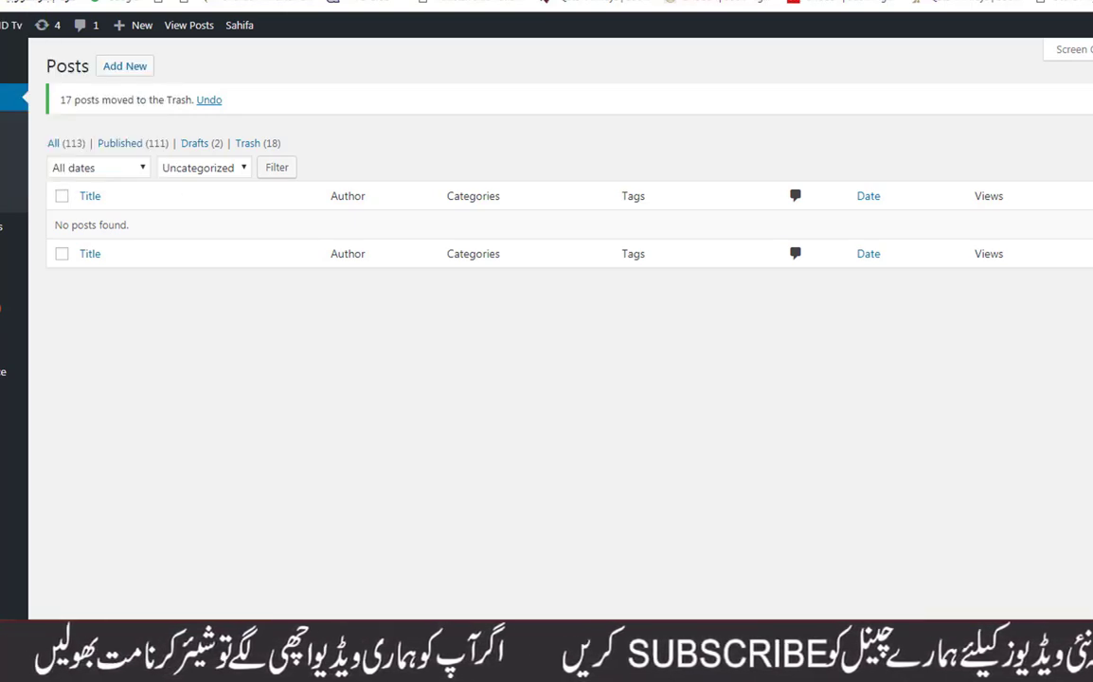
pyautogui.click(725, 1)
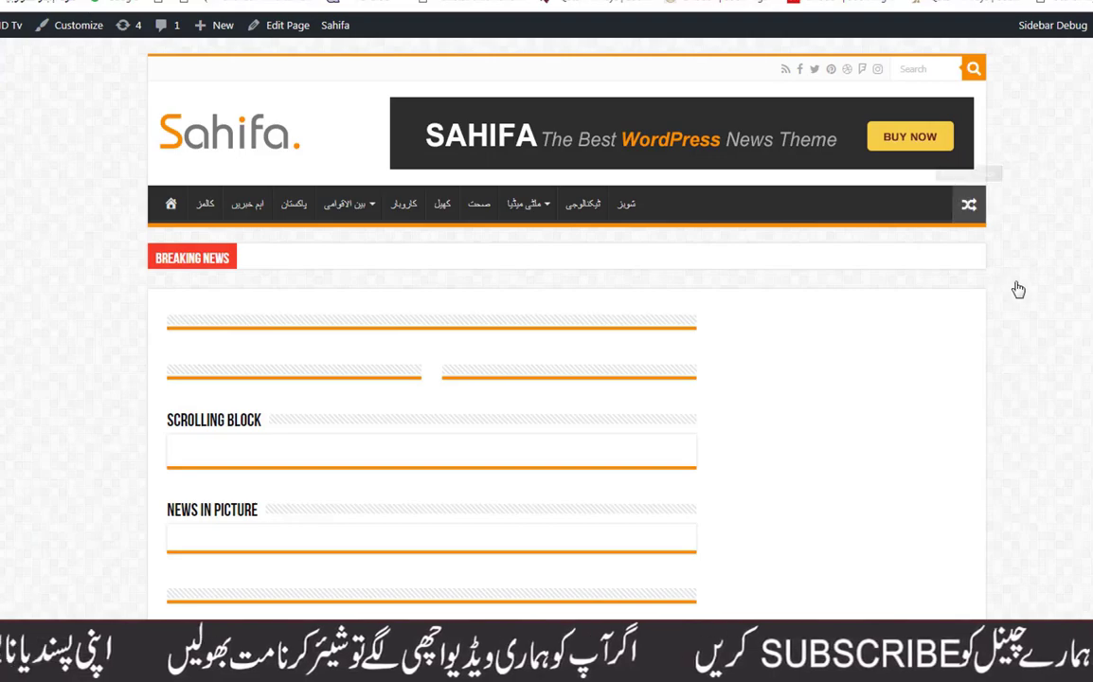
# Examine the homepage after the demo content removal, from the header and section blocks down to the recent posts and pagination
pyautogui.scroll(-12, 617, 284)
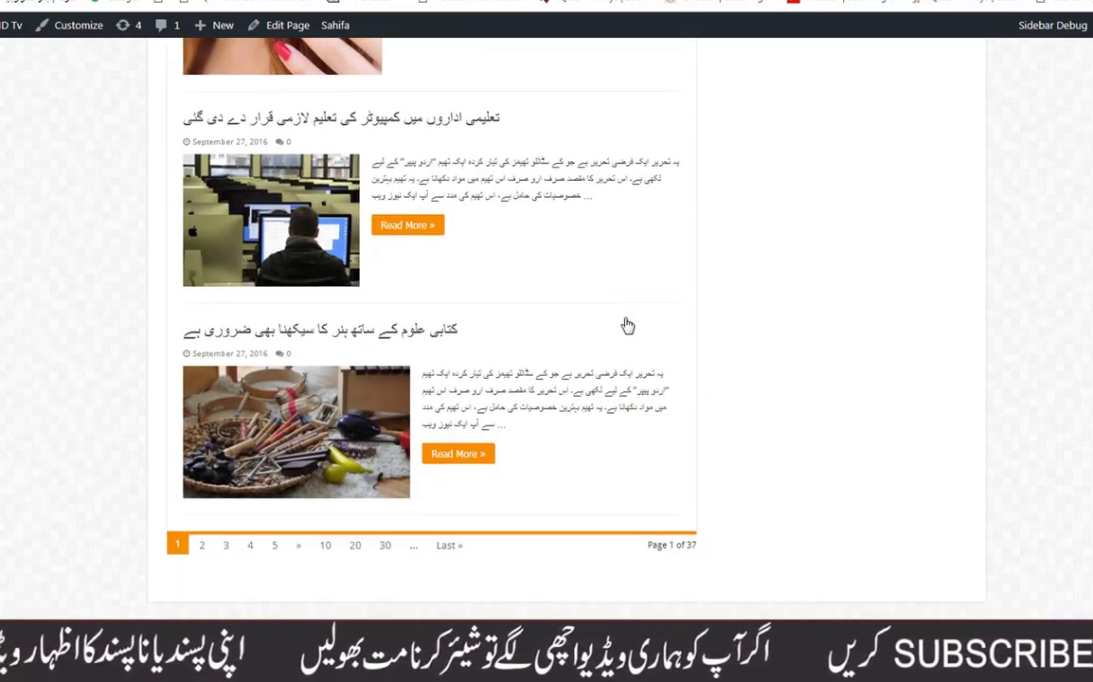
pyautogui.scroll(12, 625, 325)
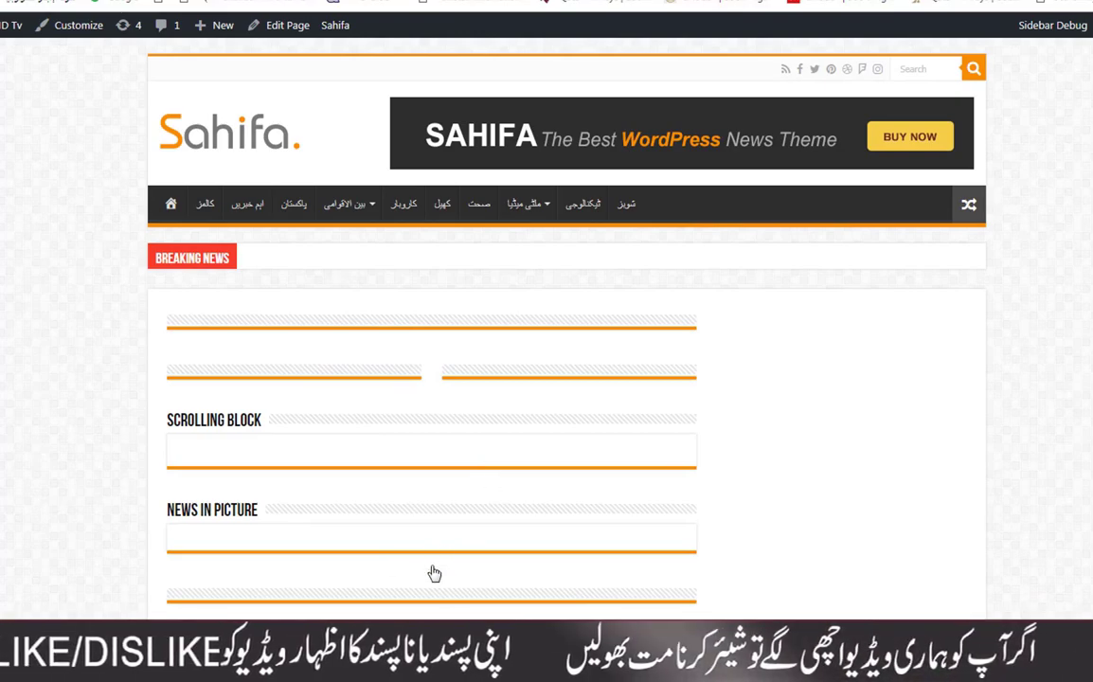
pyautogui.scroll(-5, 434, 573)
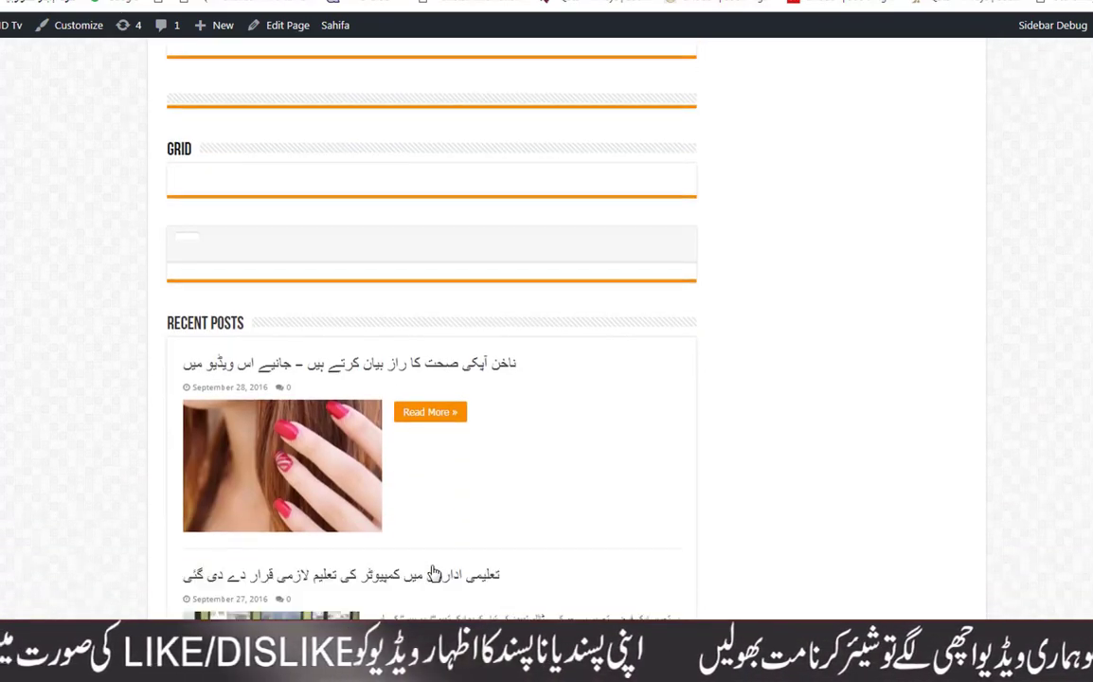
pyautogui.scroll(-6, 434, 573)
pyautogui.scroll(8, 434, 568)
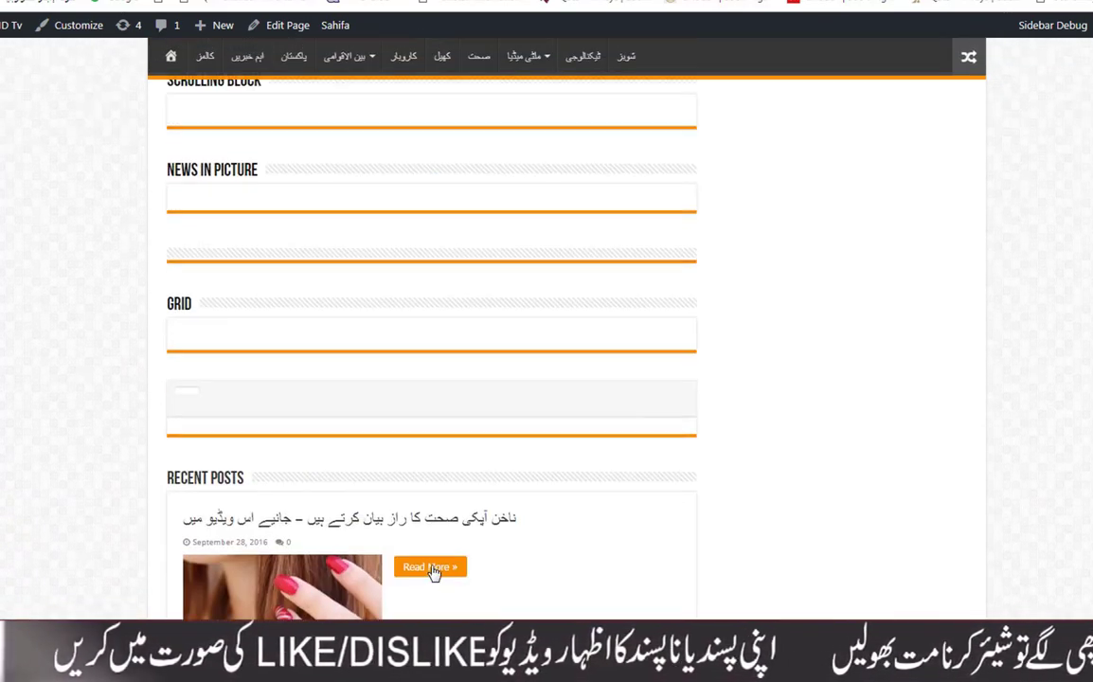
pyautogui.scroll(4, 434, 573)
pyautogui.scroll(-1, 433, 577)
pyautogui.scroll(1, 387, 565)
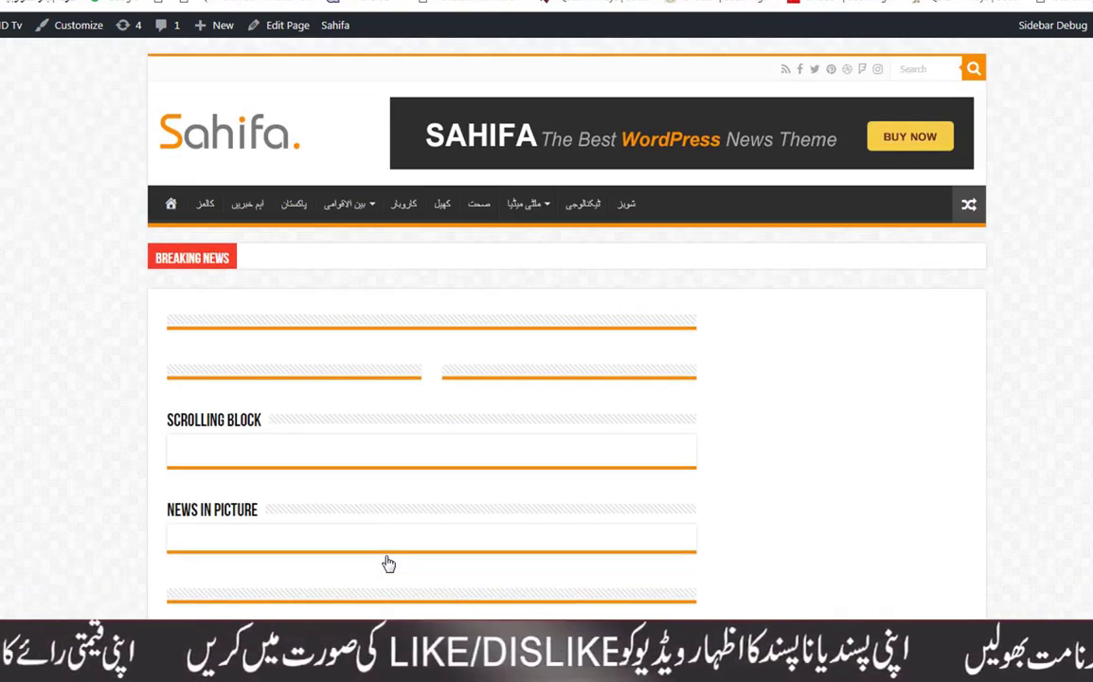